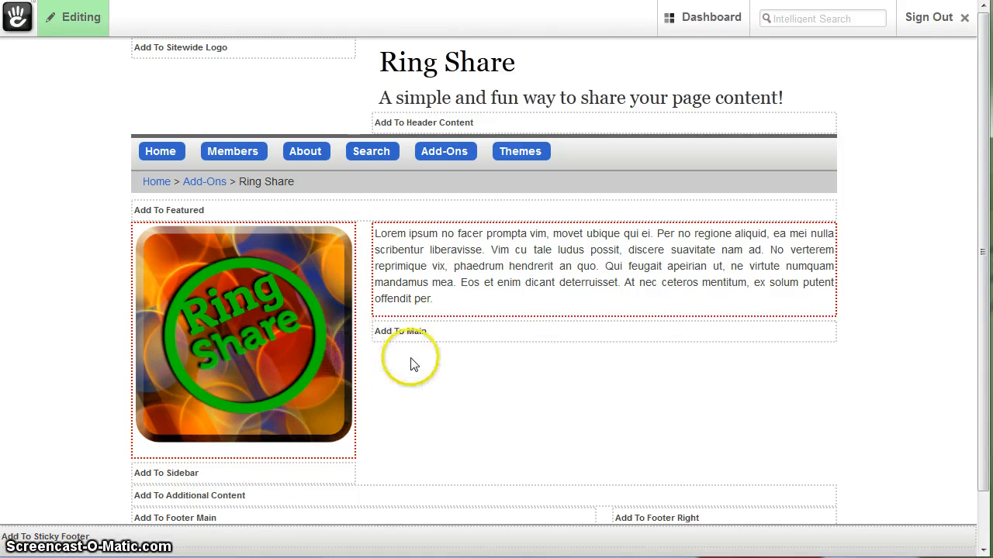
Step: Start adding a Ring Share block to the page's Main area
left_click(416, 335)
left_click(392, 360)
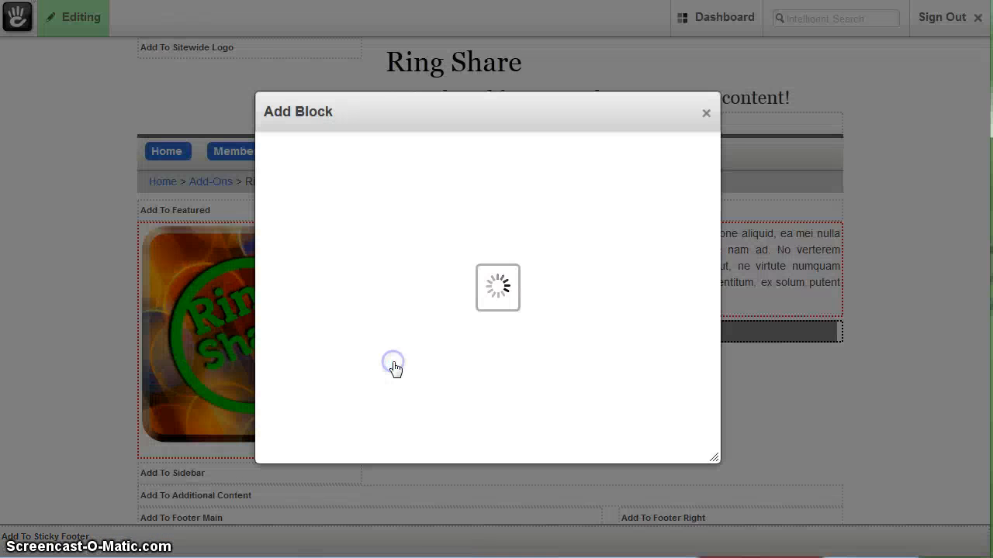
left_click_drag(714, 167, 704, 433)
left_click(315, 325)
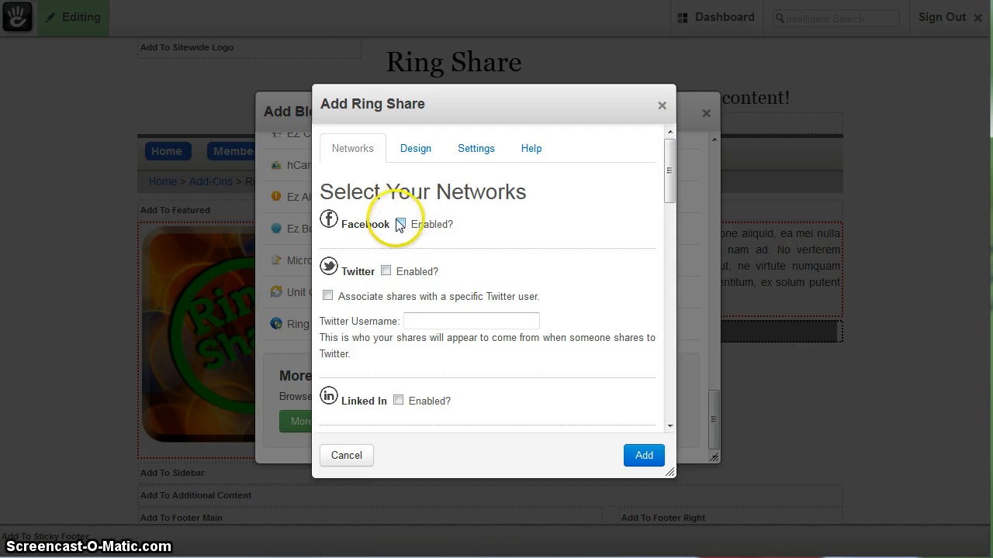
Step: Enable the Facebook, Twitter, Linked In and Google + networks for the Ring Share block
left_click_drag(670, 160, 667, 177)
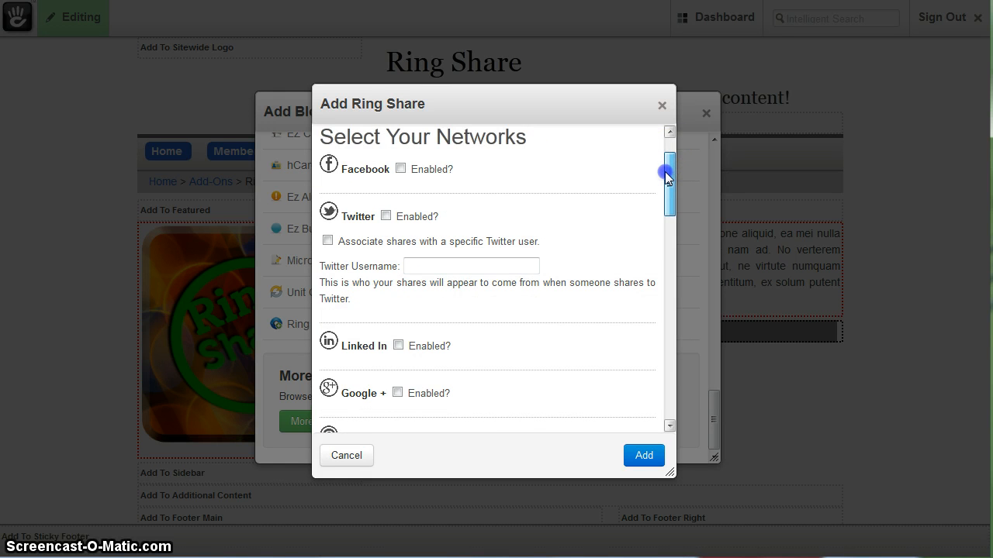
mouse_move(667, 176)
left_mouse_down()
mouse_move(656, 235)
mouse_move(671, 190)
left_mouse_up()
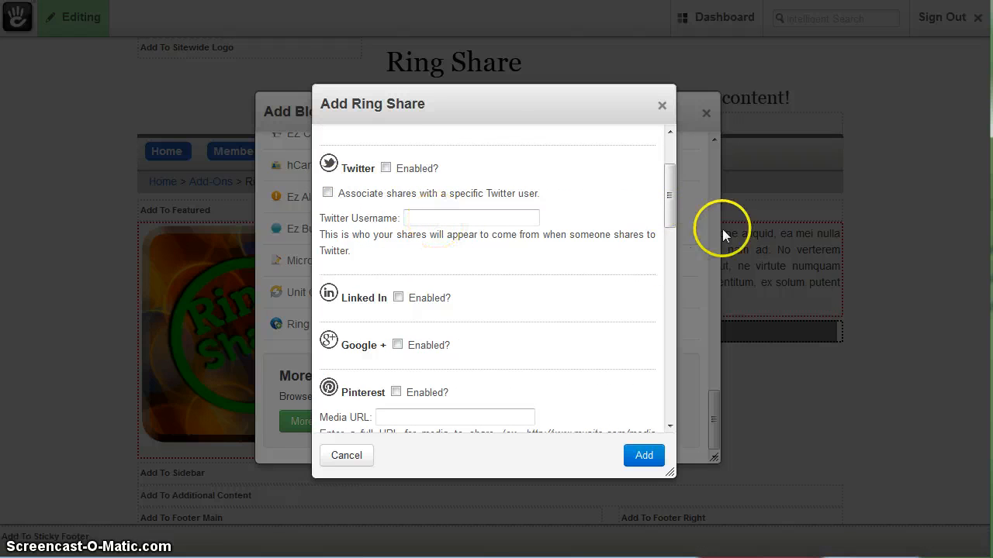
left_click_drag(672, 196, 660, 383)
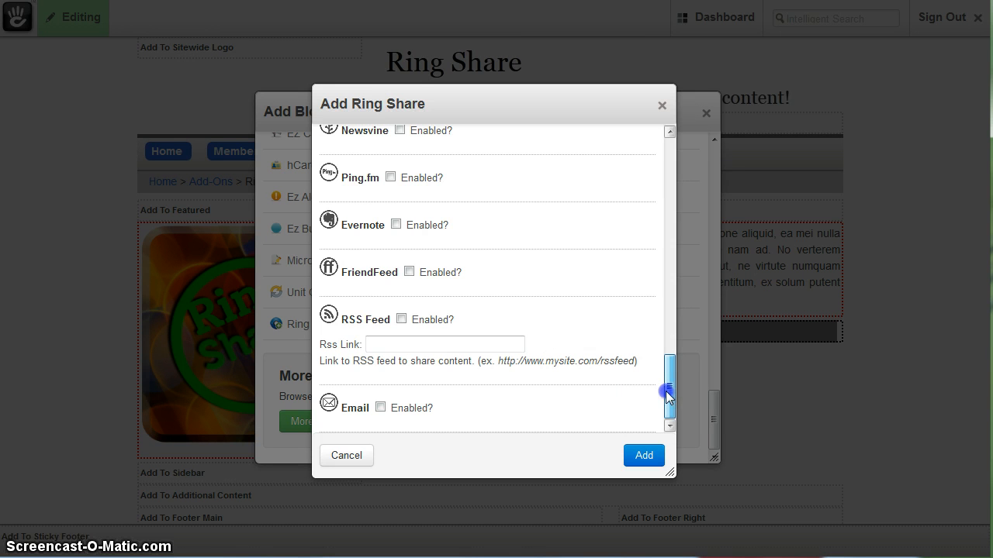
left_click_drag(667, 391, 670, 160)
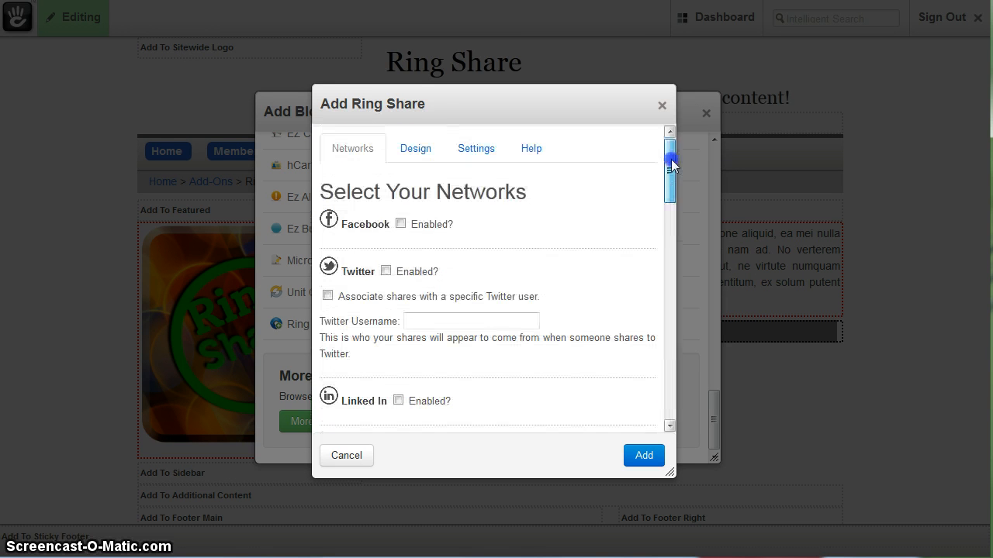
left_click(401, 224)
left_click(386, 270)
scroll(496, 250, "down", 1)
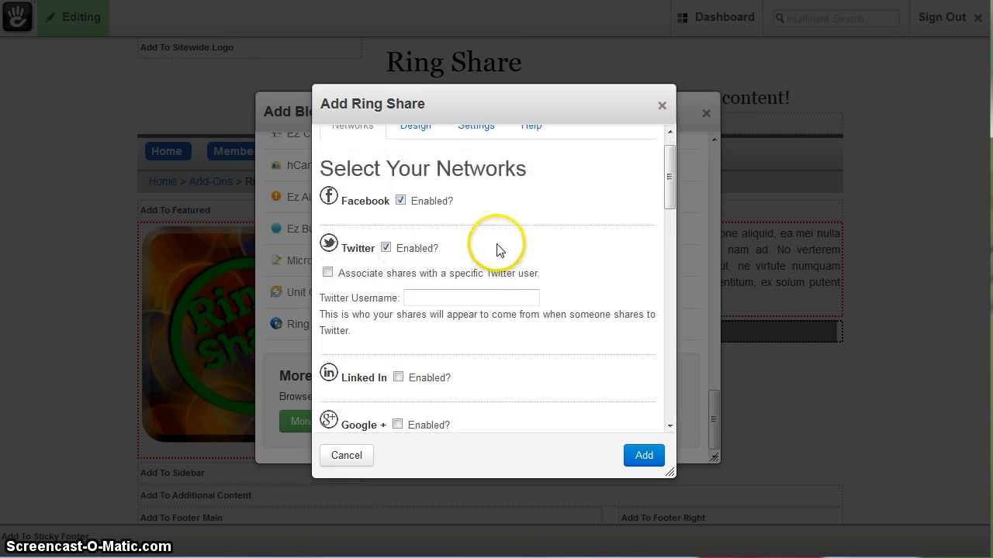
scroll(495, 241, "down", 4)
left_click(399, 226)
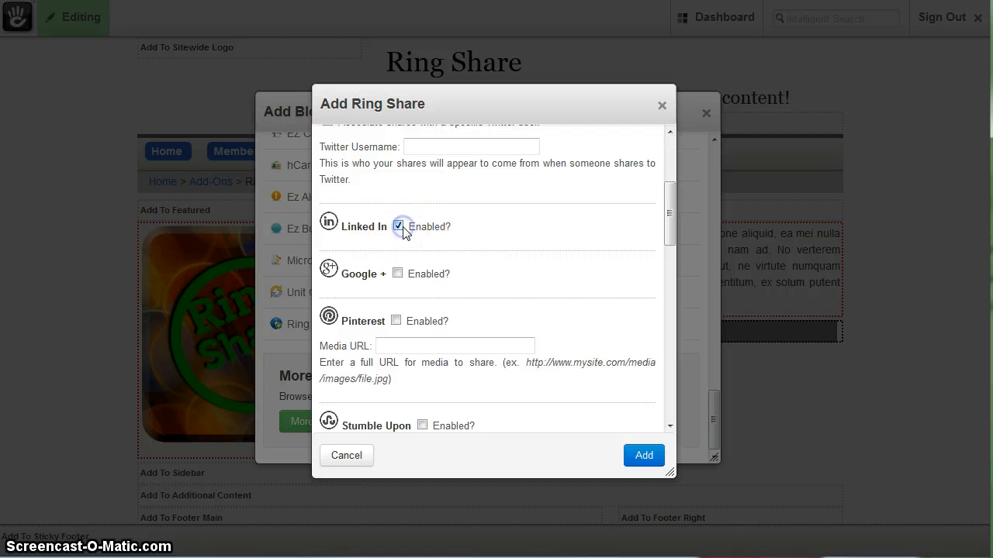
left_click(397, 273)
Step: Enable the Stumble Upon, Email and Tumblr networks for the Ring Share block
scroll(468, 233, "down", 4)
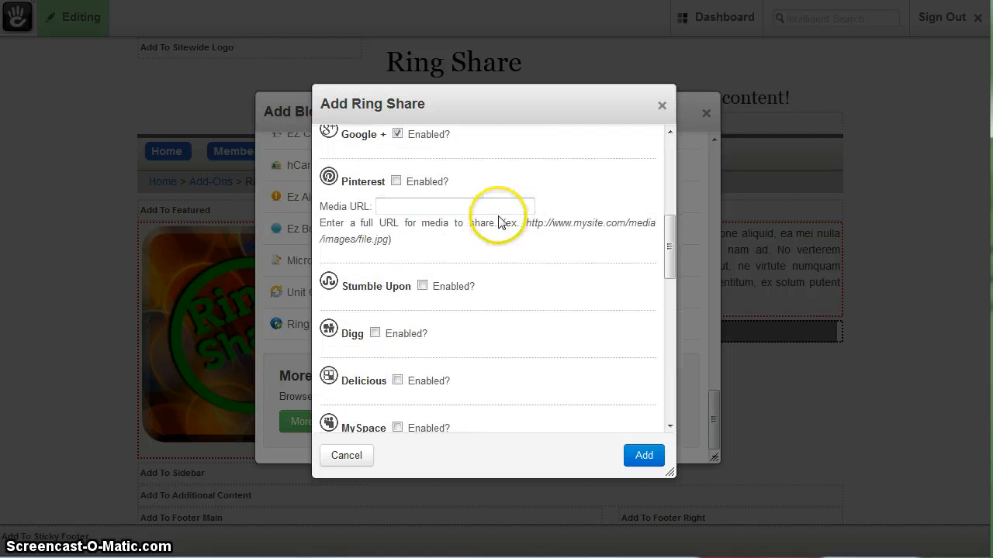
scroll(500, 223, "down", 3)
left_click(422, 181)
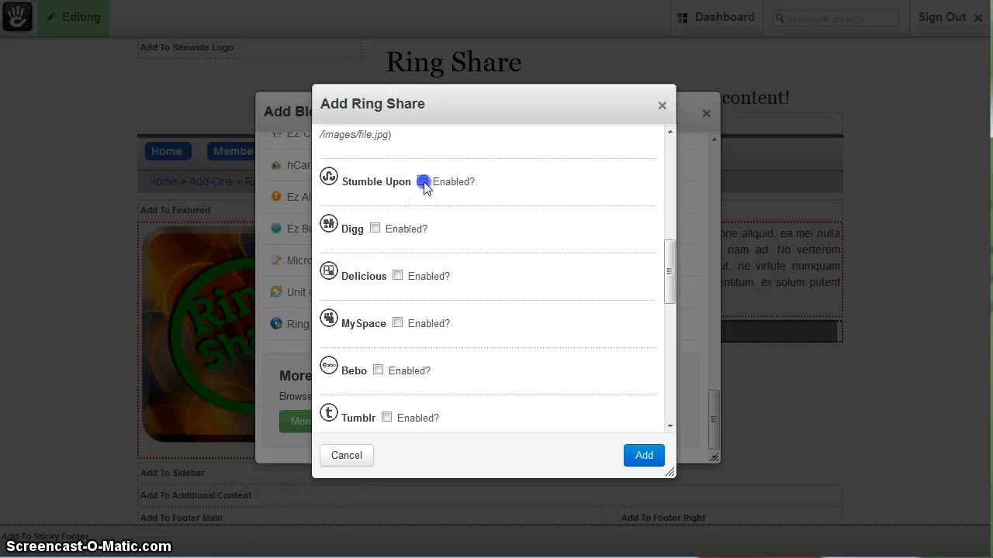
scroll(508, 245, "down", 8)
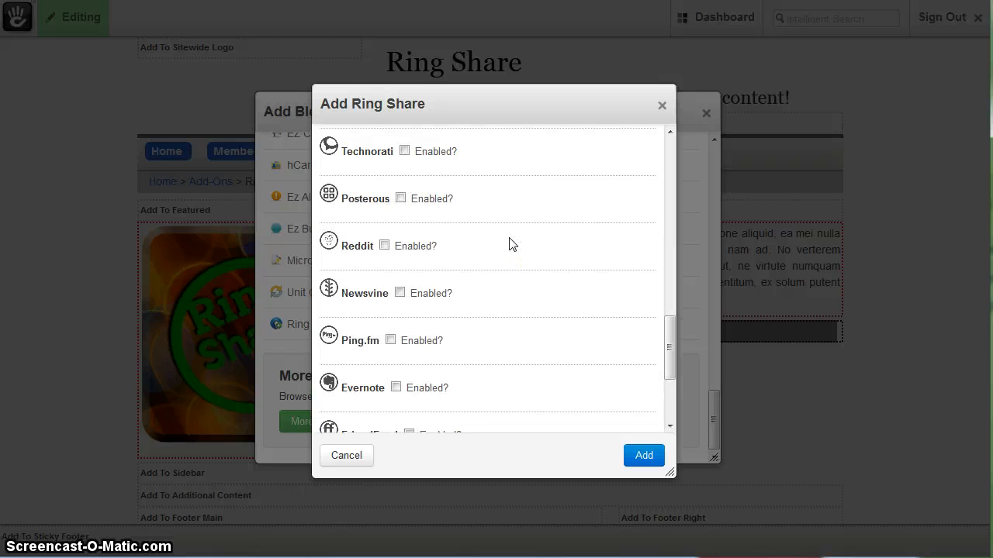
scroll(509, 245, "down", 4)
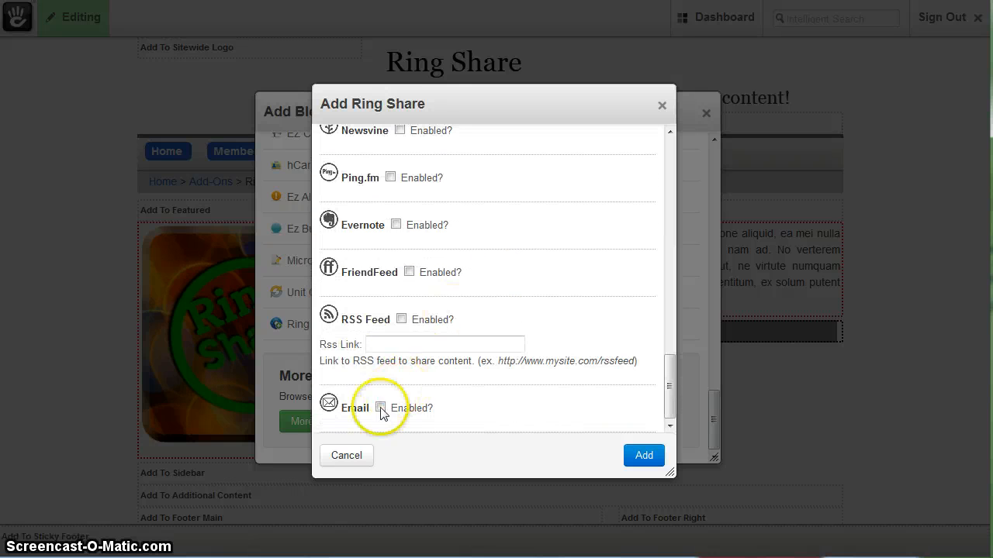
left_click(380, 408)
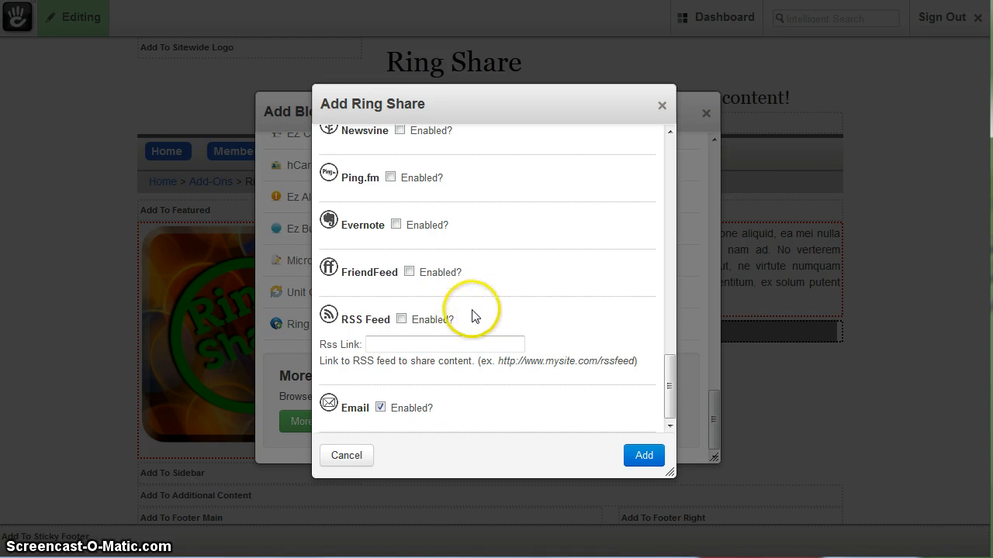
left_click_drag(671, 382, 664, 315)
left_click(387, 289)
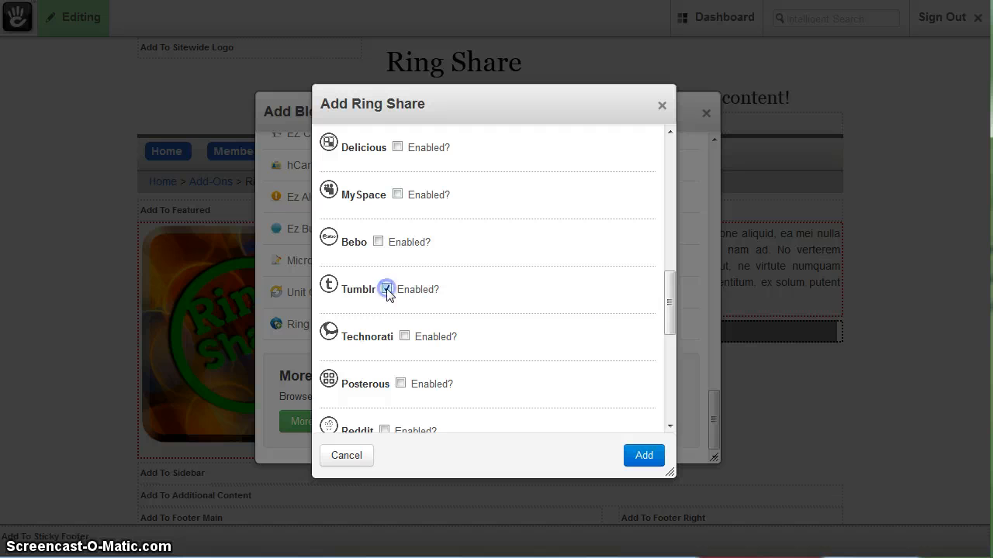
Step: Examine the block's design options, including the colors, the icon style choices and the background image
left_click_drag(669, 311, 665, 154)
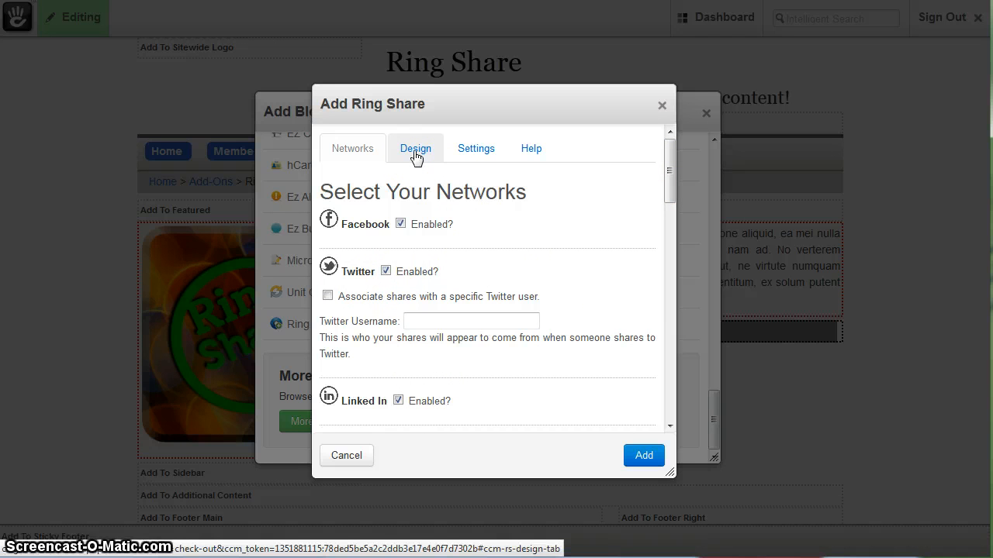
left_click(417, 154)
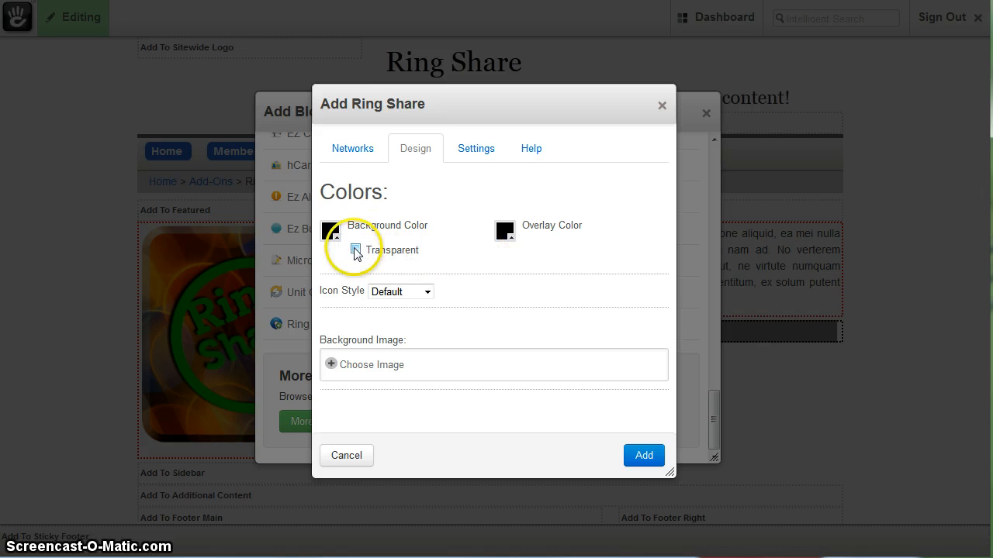
left_click(426, 293)
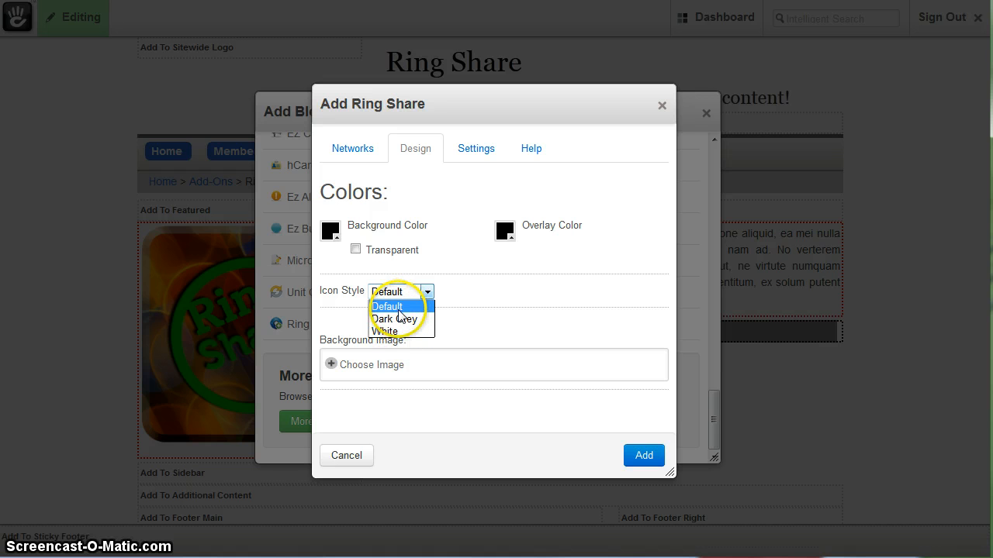
left_click(495, 305)
left_click(428, 347)
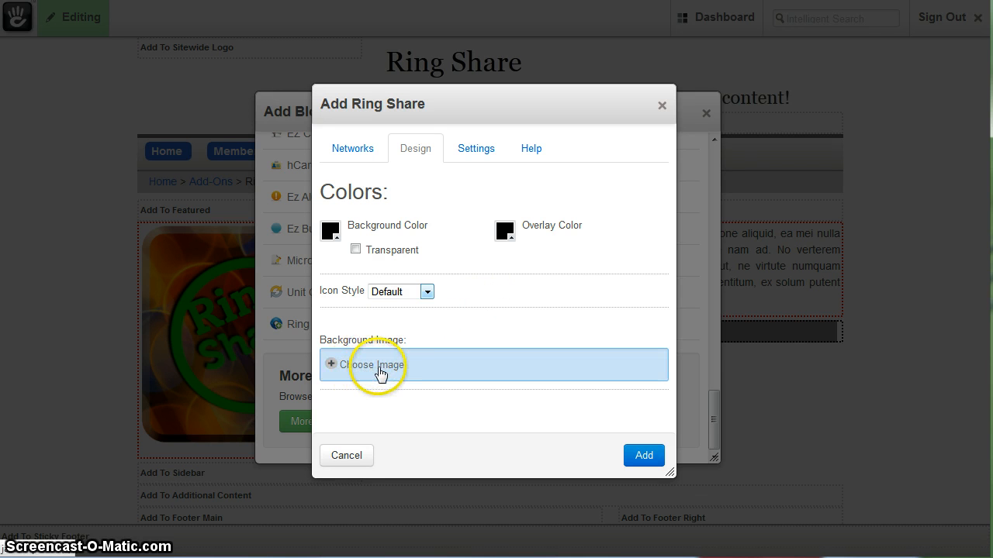
Step: Examine the block's size options and the mouseover color overlay setting together with its overlay color
left_click(475, 150)
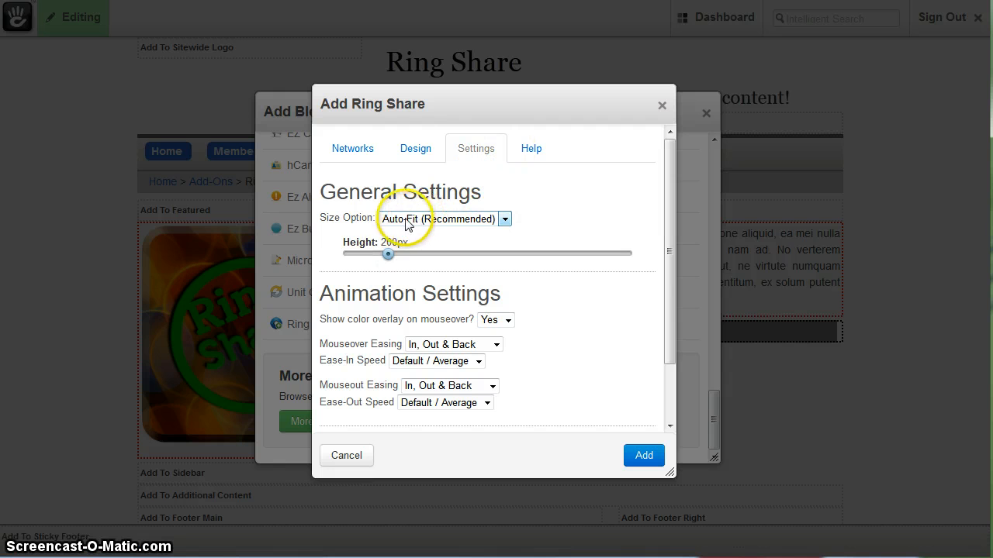
left_click(504, 219)
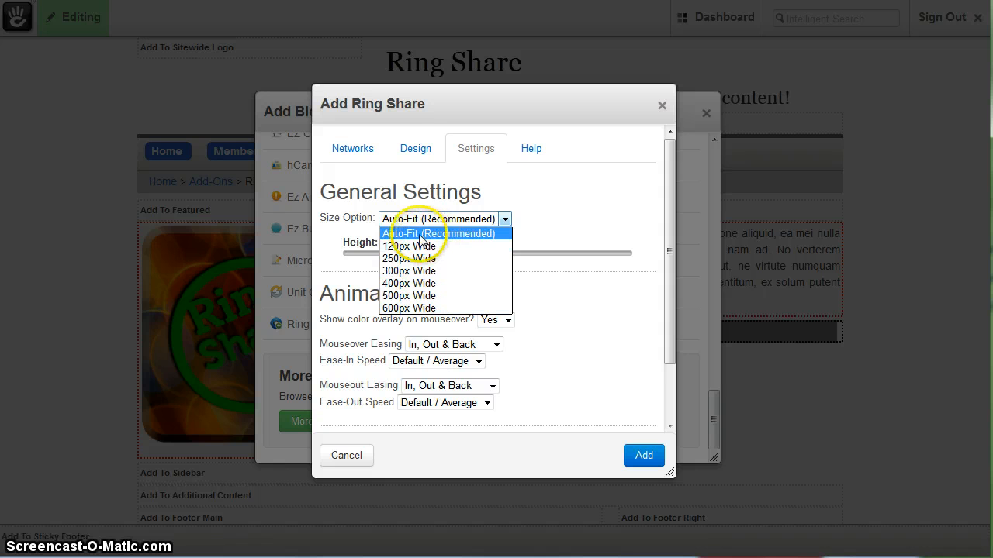
left_click(549, 218)
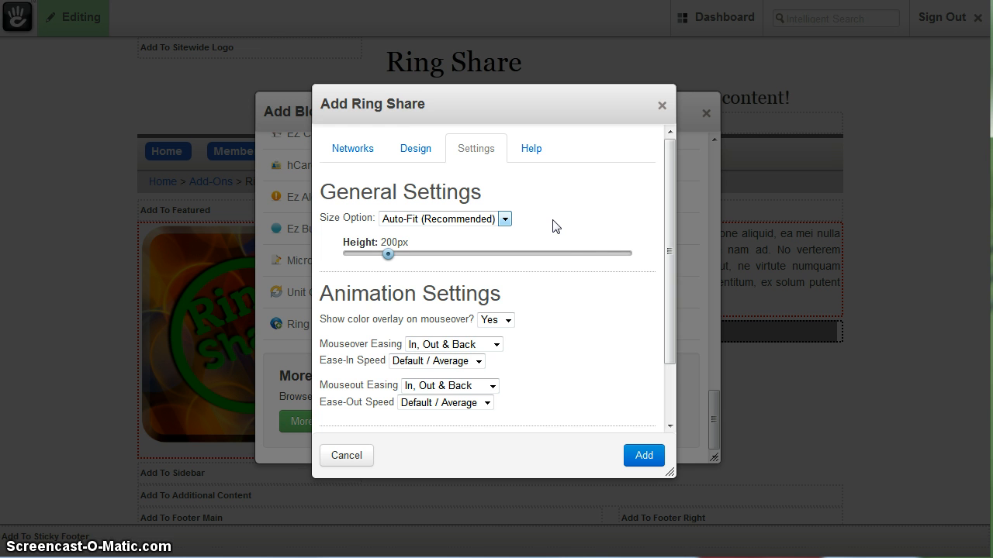
left_click_drag(669, 215, 664, 300)
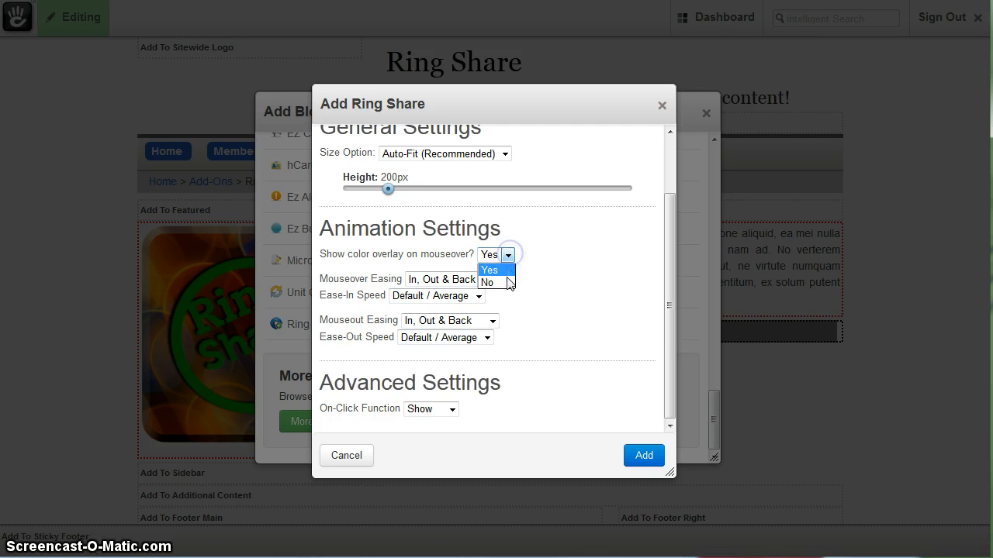
left_click(547, 275)
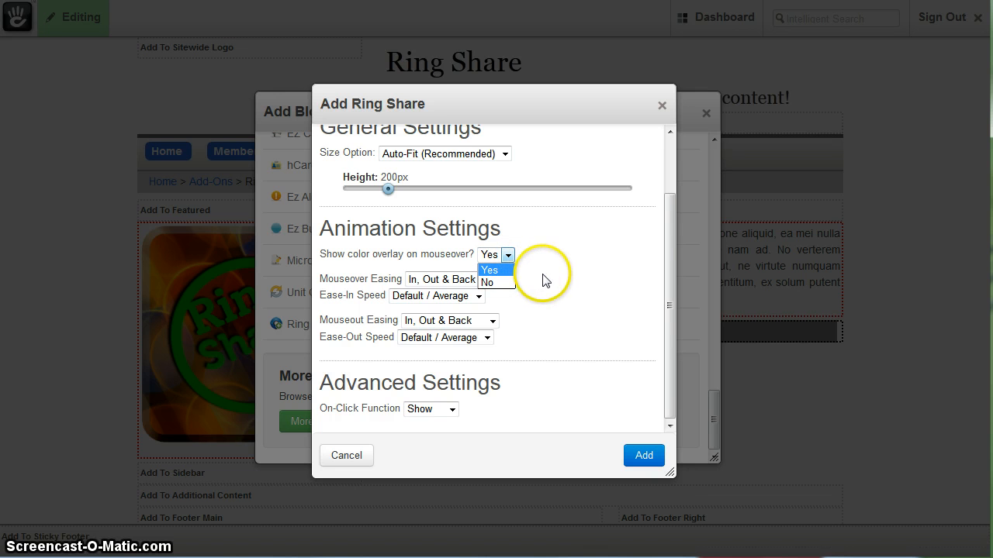
left_click(553, 268)
scroll(474, 184, "up", 2)
left_click(417, 150)
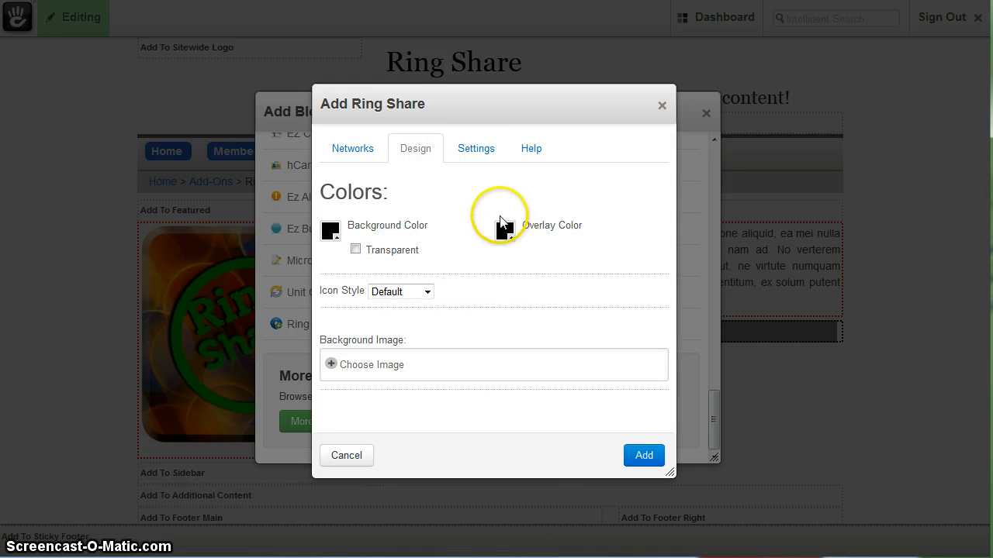
left_click(476, 155)
Step: Examine the available mouseover easing styles and ease-in speeds in the block's animation settings
scroll(581, 243, "down", 1)
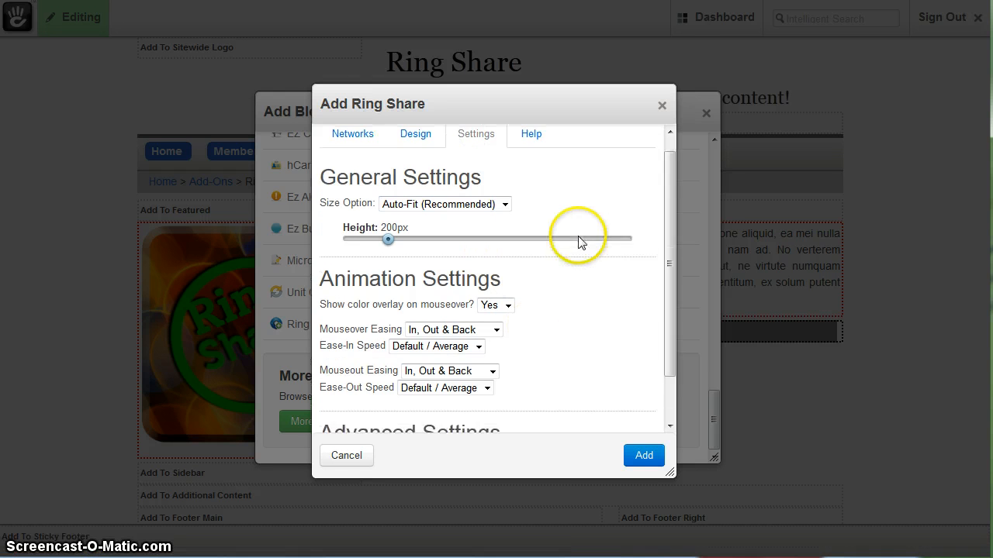
scroll(581, 242, "down", 2)
left_click(497, 279)
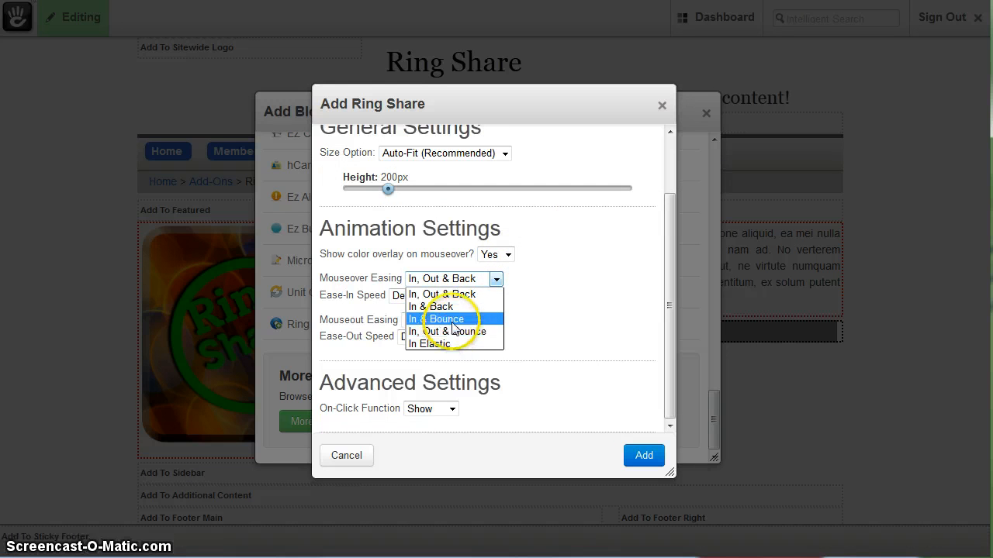
left_click(559, 311)
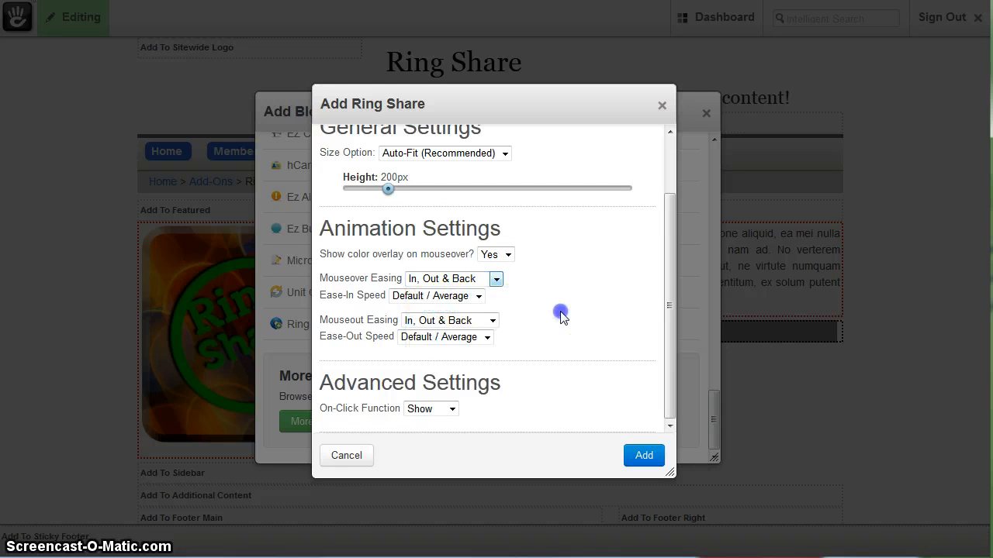
left_click(479, 296)
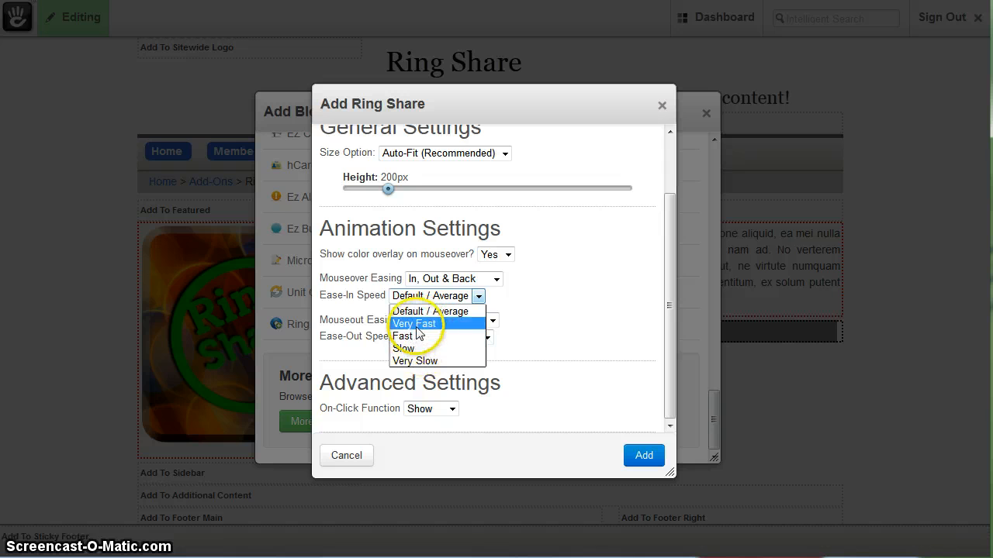
left_click(566, 315)
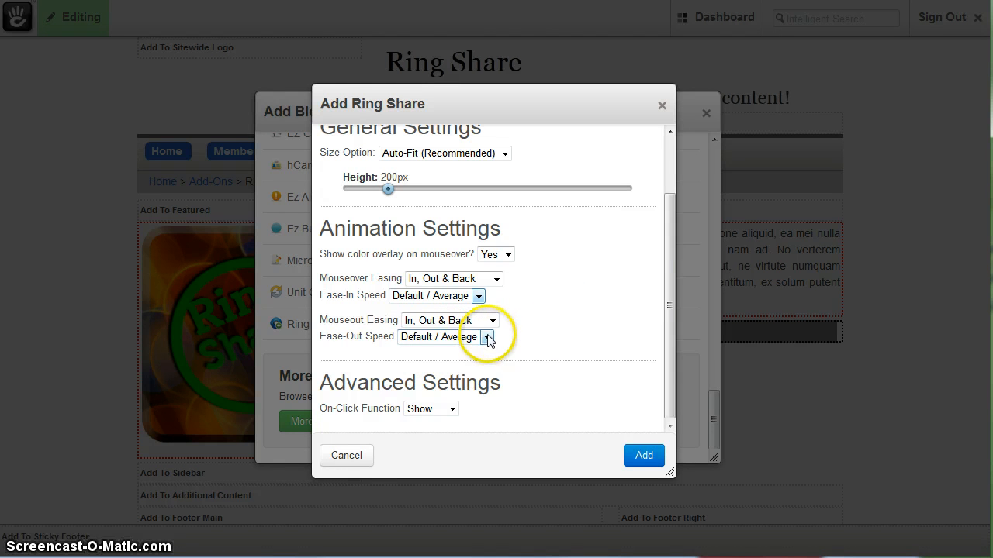
Step: Examine the choices for the block's On-Click Function in the advanced settings
mouse_move(669, 297)
left_mouse_down()
mouse_move(664, 316)
mouse_move(660, 284)
mouse_move(662, 373)
left_mouse_up()
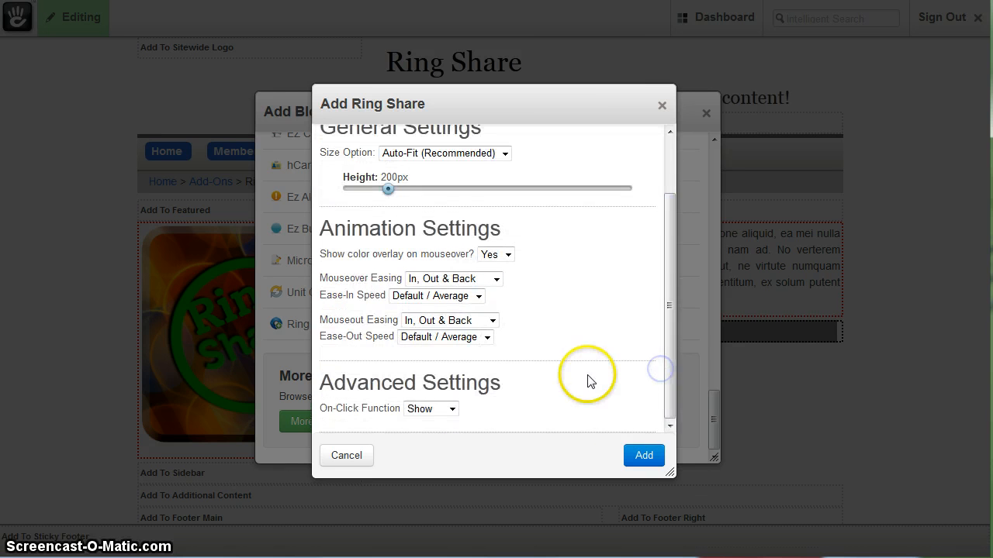
left_click(452, 411)
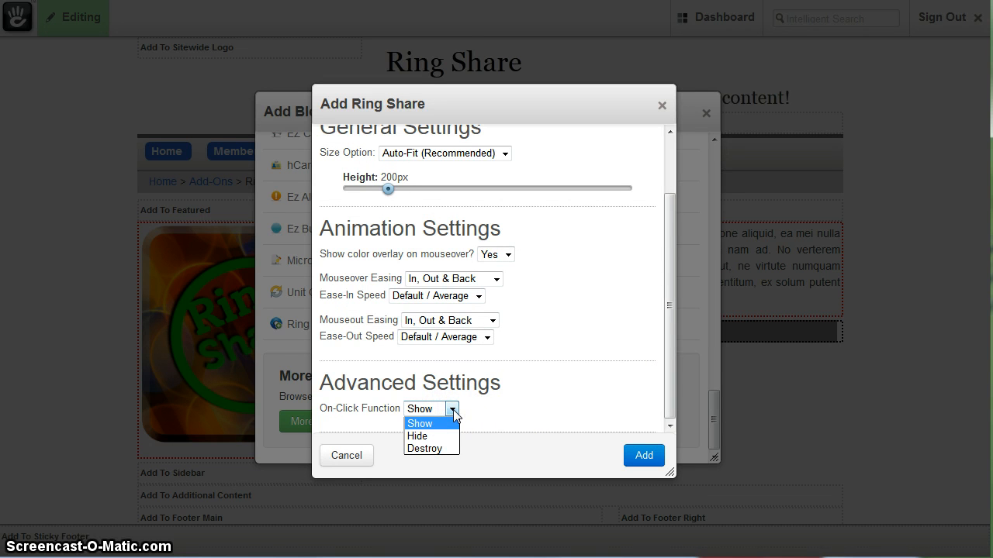
left_click(530, 417)
left_click(453, 411)
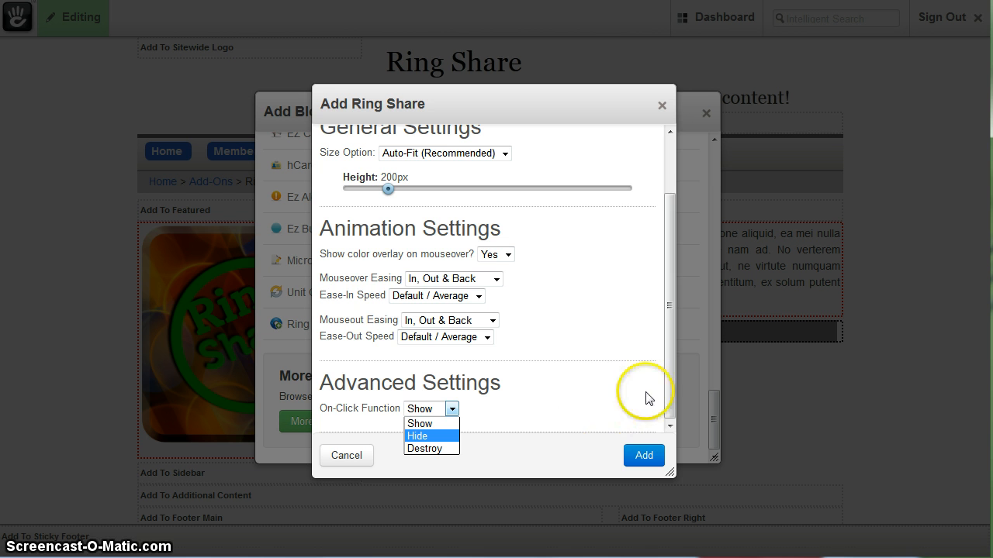
left_click(668, 365)
left_click_drag(677, 249, 670, 160)
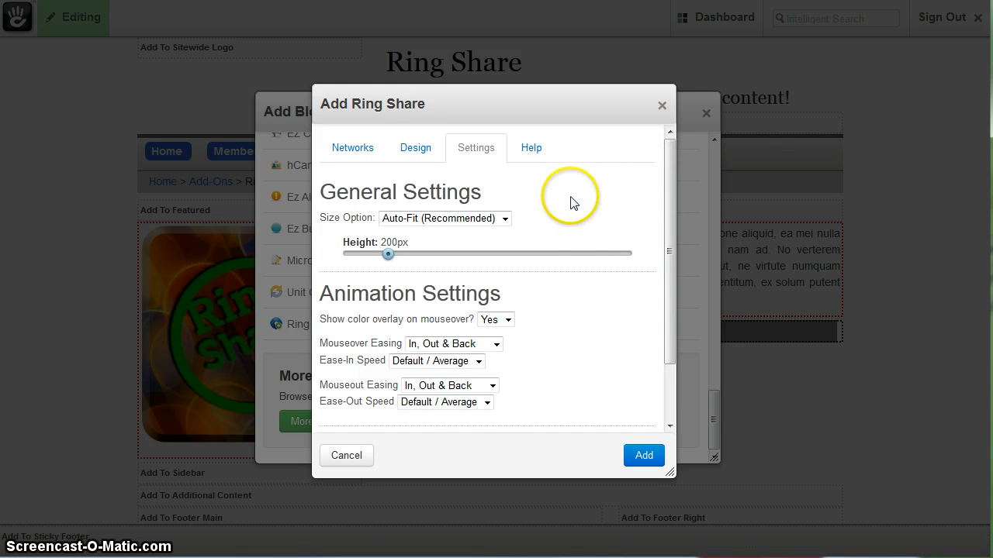
Step: Read through the Ring Share help and documentation, down to the section on using a background image
left_click(531, 149)
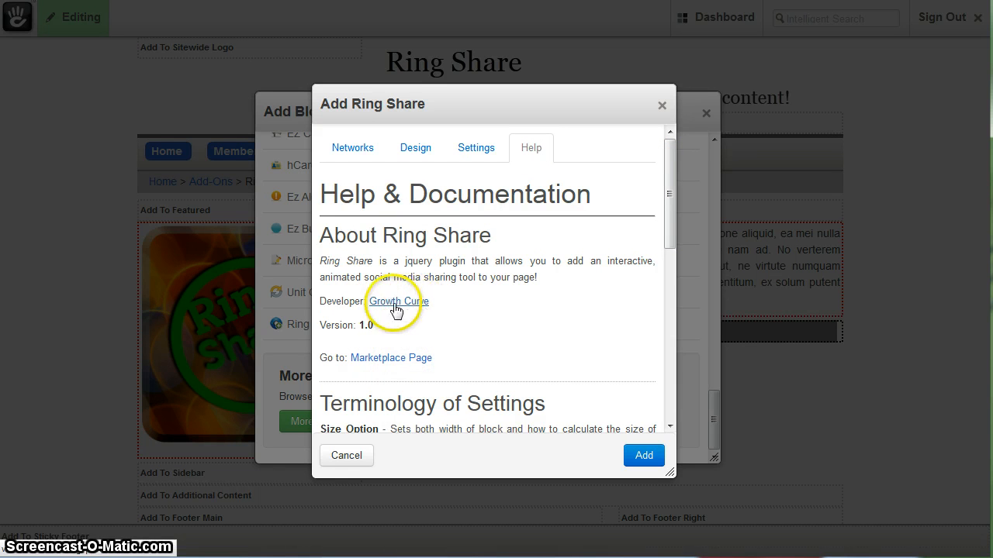
left_click_drag(668, 207, 671, 387)
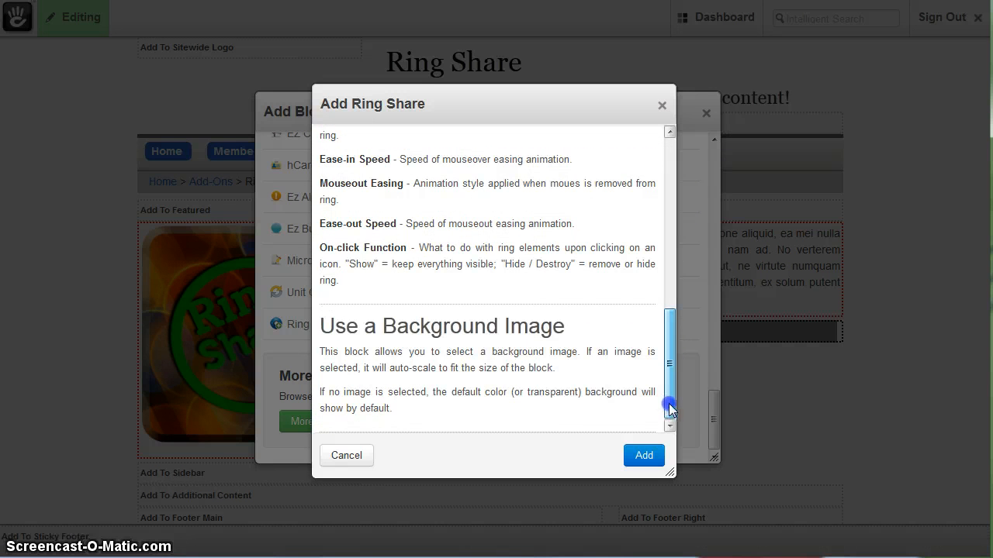
Step: Add the configured Ring Share block to the Main area and publish the page edits
left_click_drag(670, 372, 667, 181)
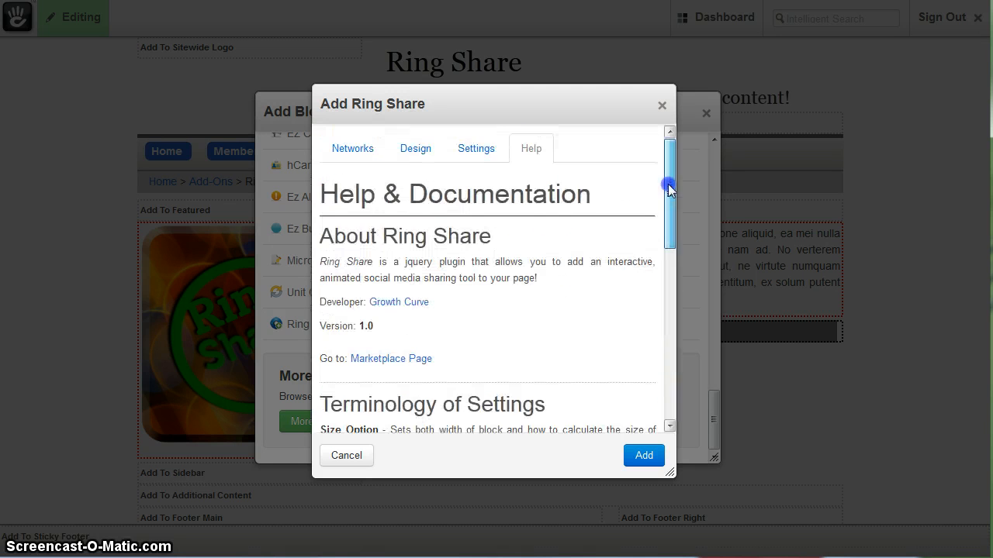
left_click(643, 456)
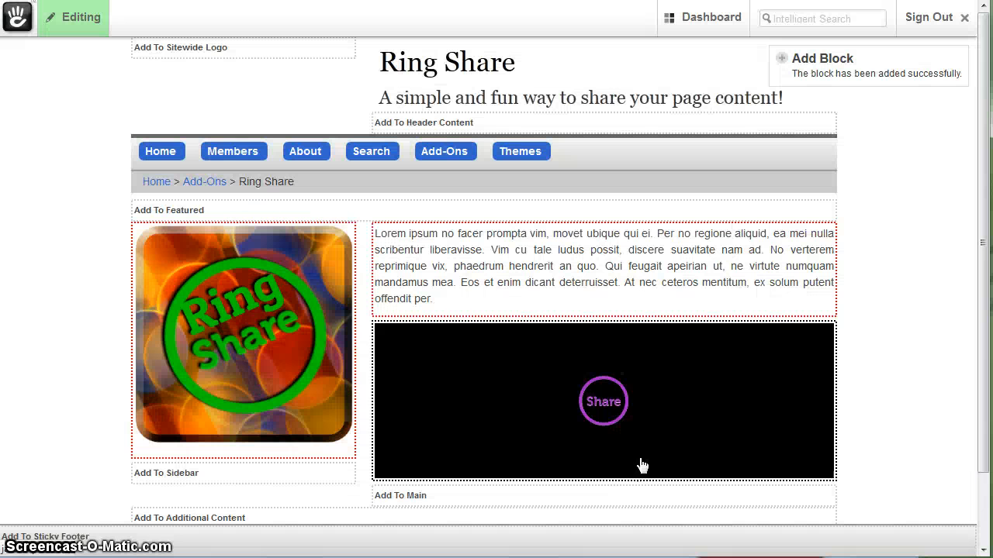
left_click(62, 11)
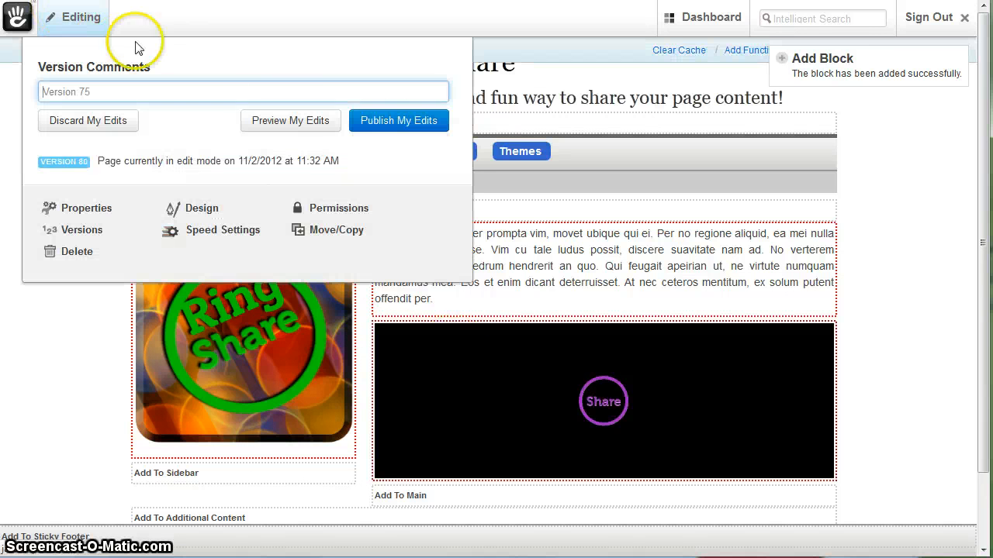
left_click(401, 120)
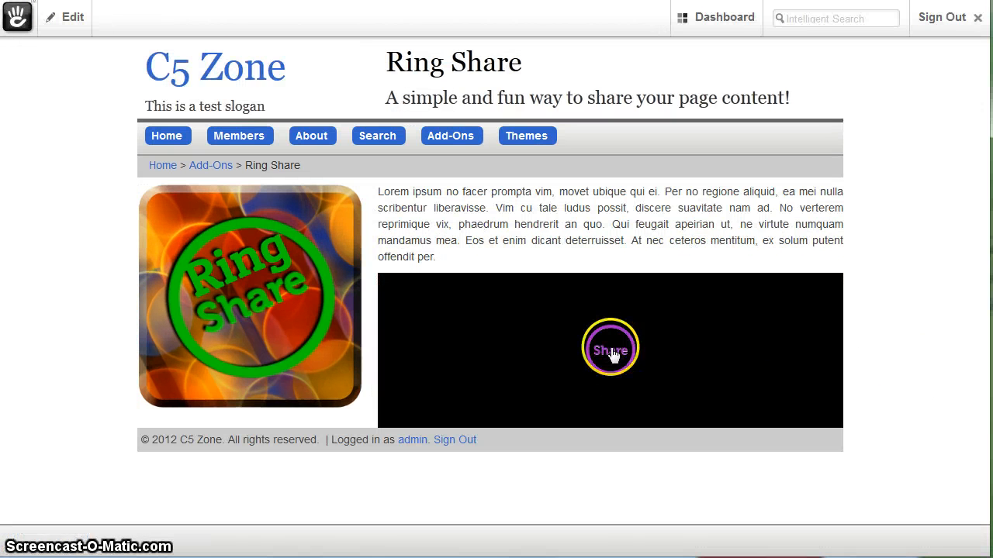
Step: Try out the Share ring of the black Ring Share block on the published page
left_click(611, 351)
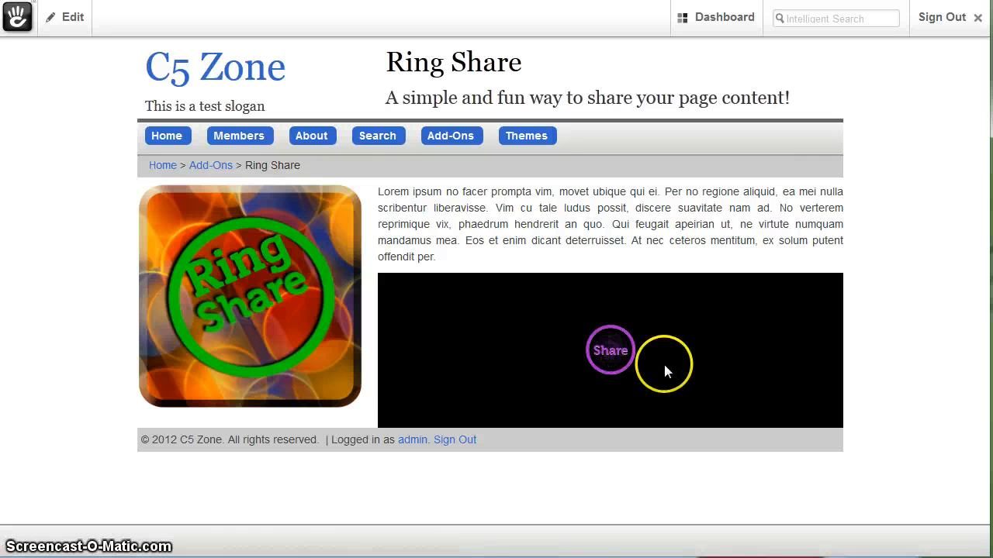
mouse_move(614, 359)
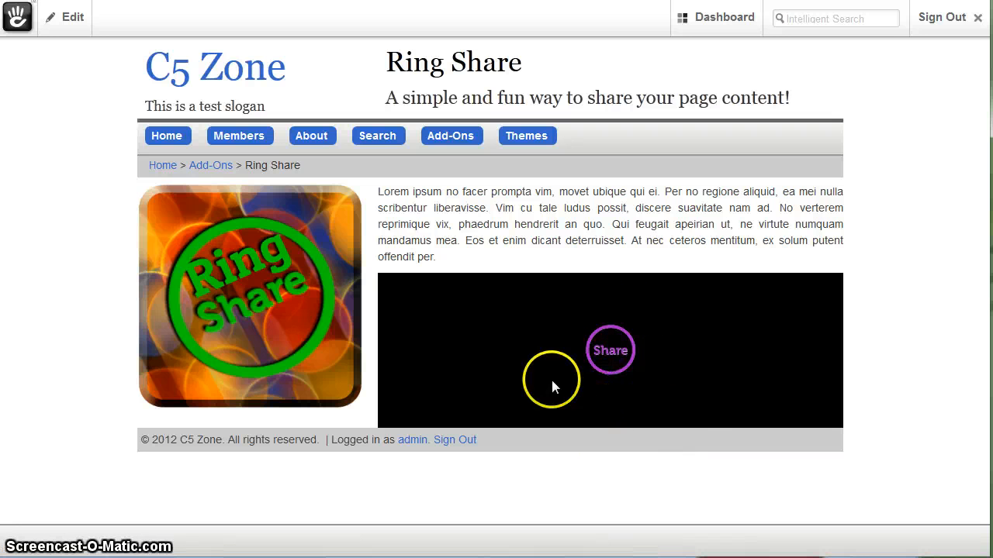
Step: Put the page back into edit mode and open the Ring Share block for editing
left_click(68, 17)
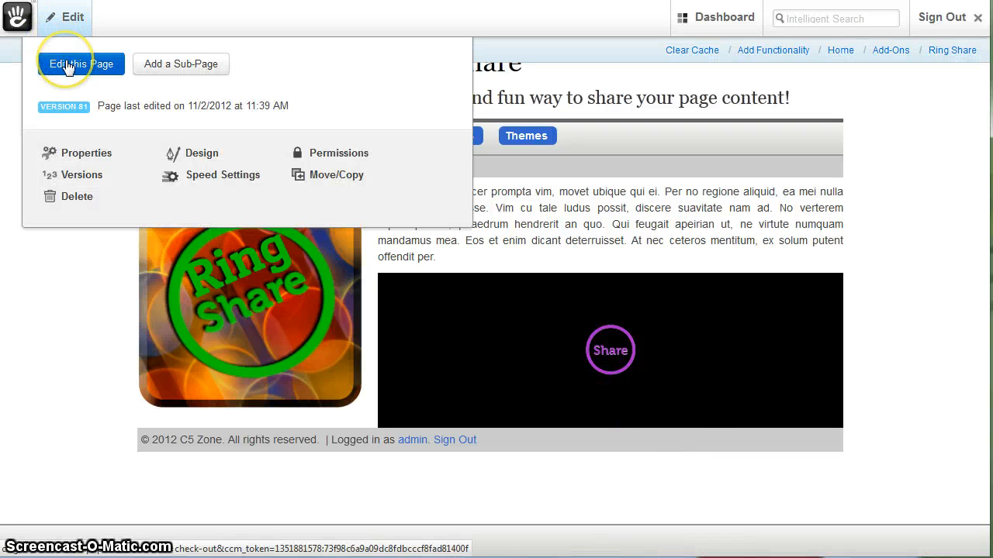
left_click(69, 65)
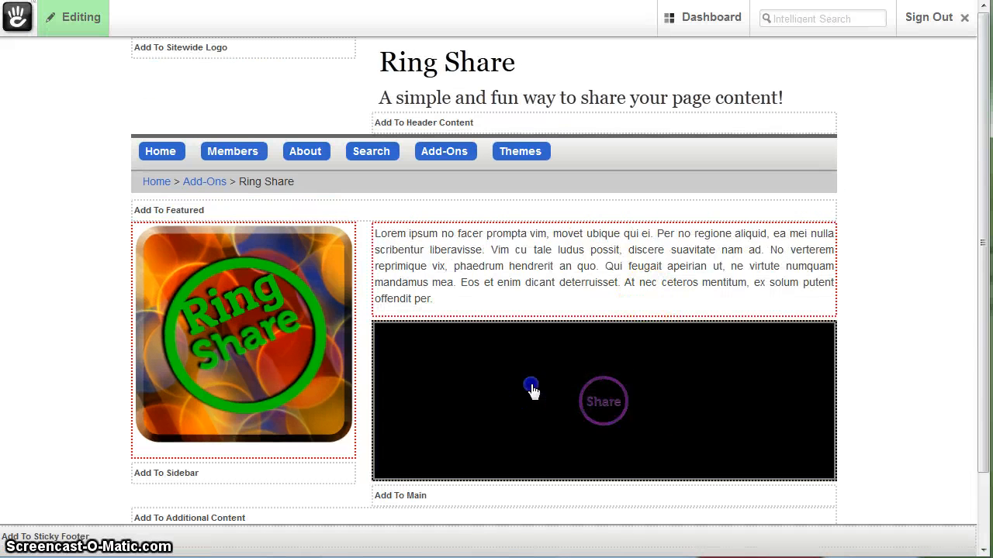
left_click(532, 385)
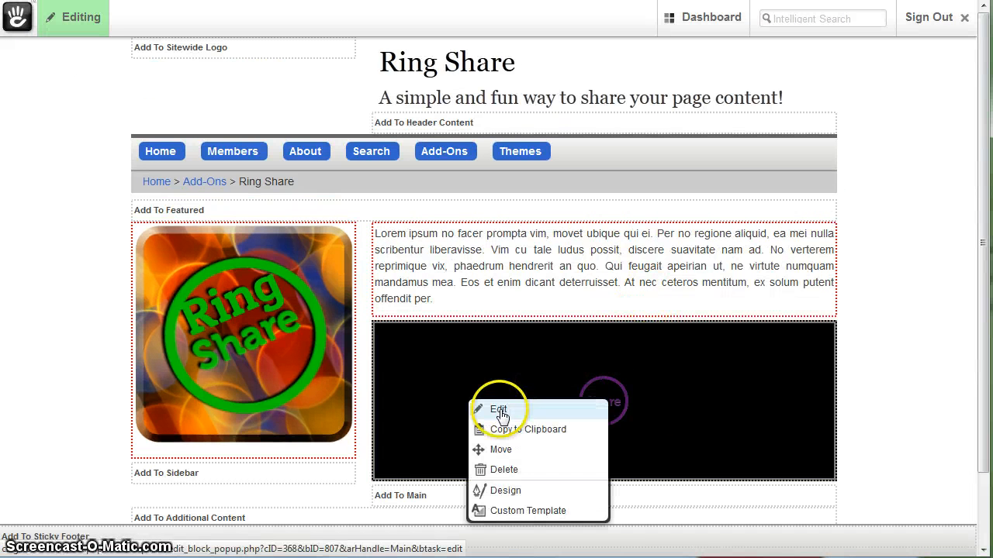
left_click(501, 410)
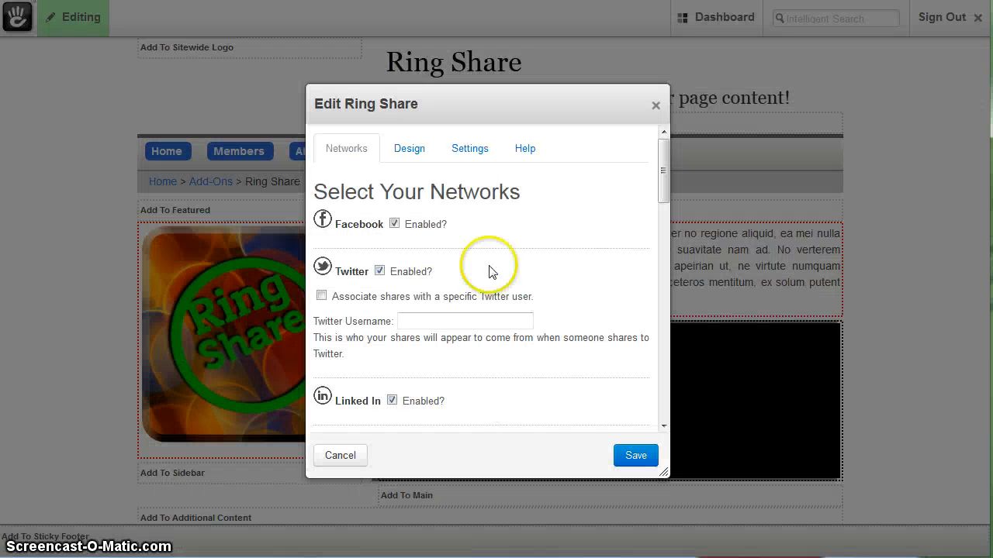
Step: Choose sparkler_sizzler.png from the second page of the File Manager as the block's background image
left_click(409, 151)
left_click(389, 371)
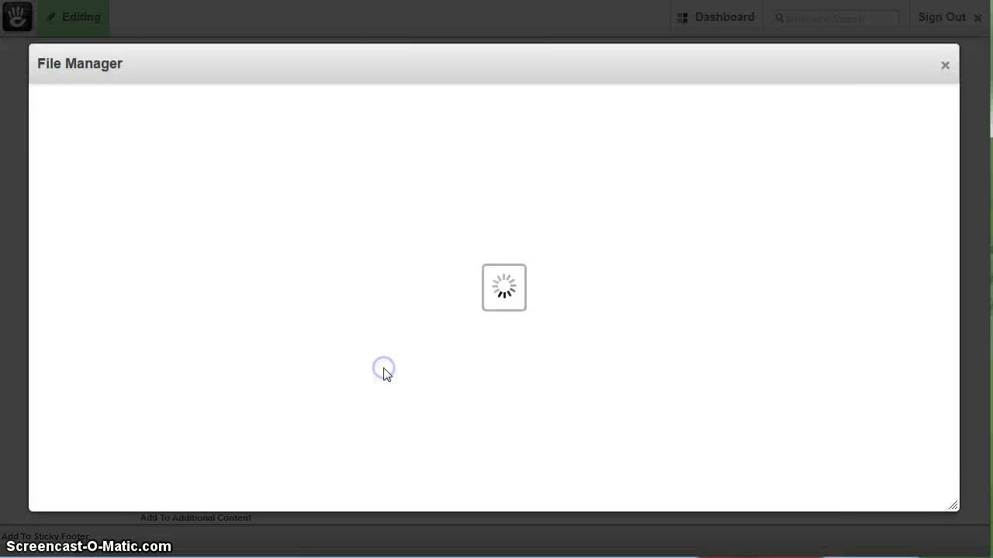
scroll(311, 419, "down", 1)
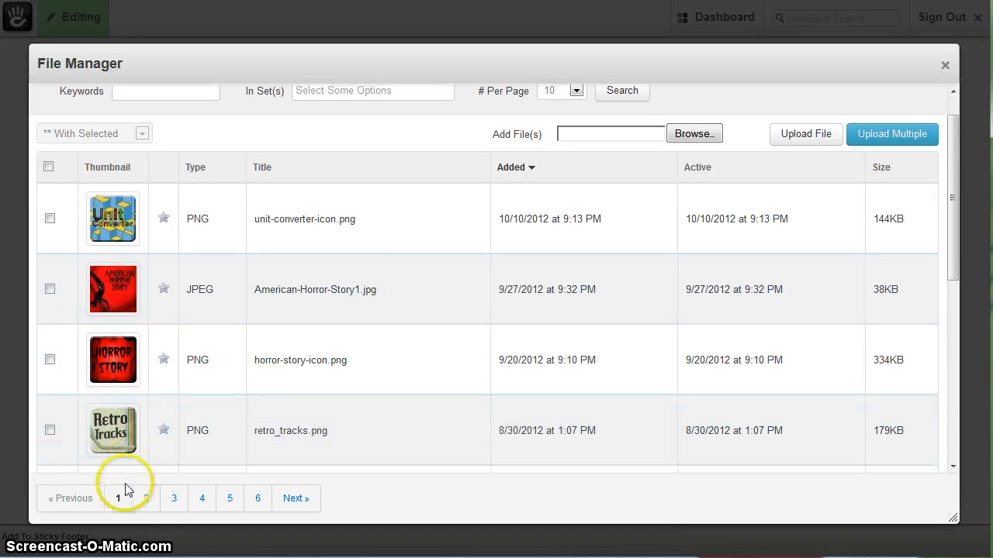
left_click(147, 499)
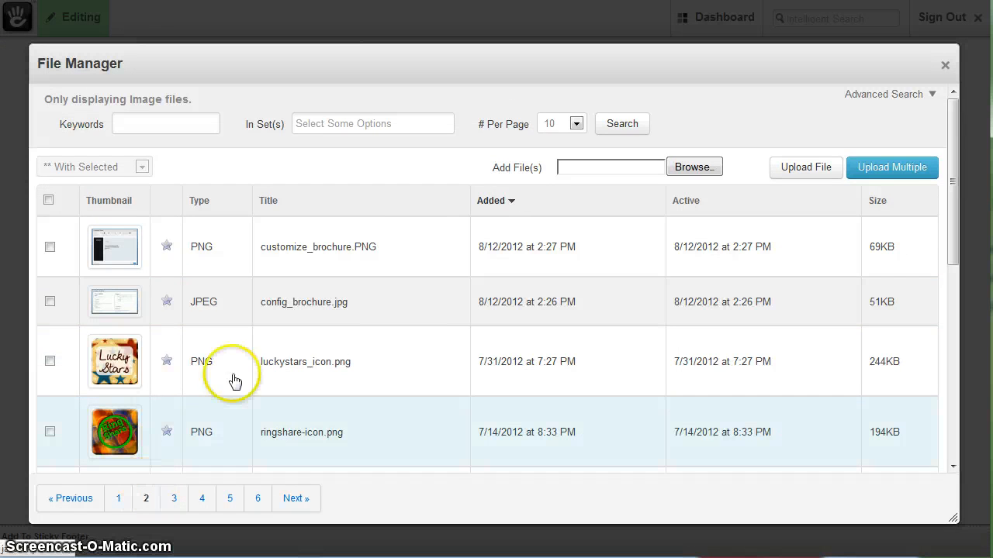
scroll(295, 381, "down", 4)
scroll(229, 384, "down", 2)
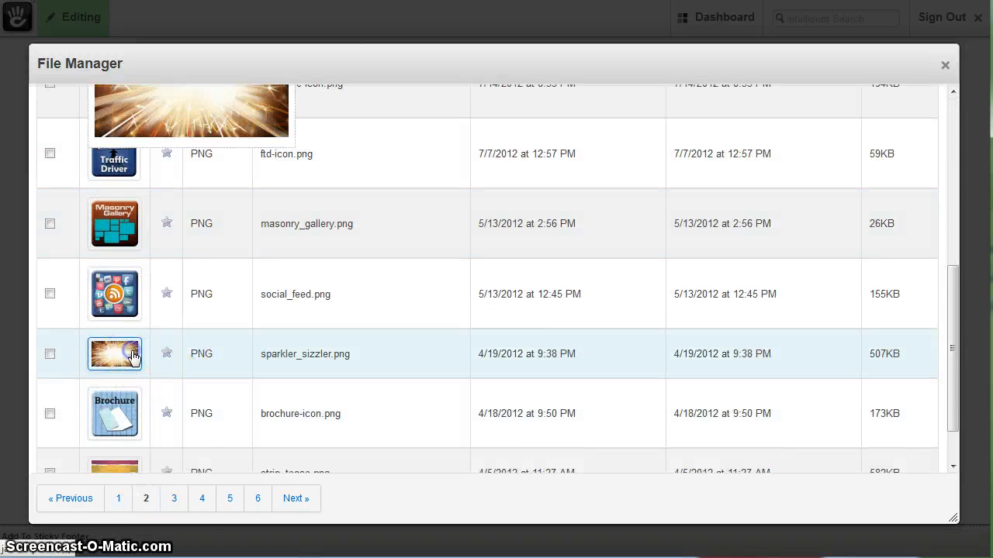
left_click(128, 351)
left_click(121, 376)
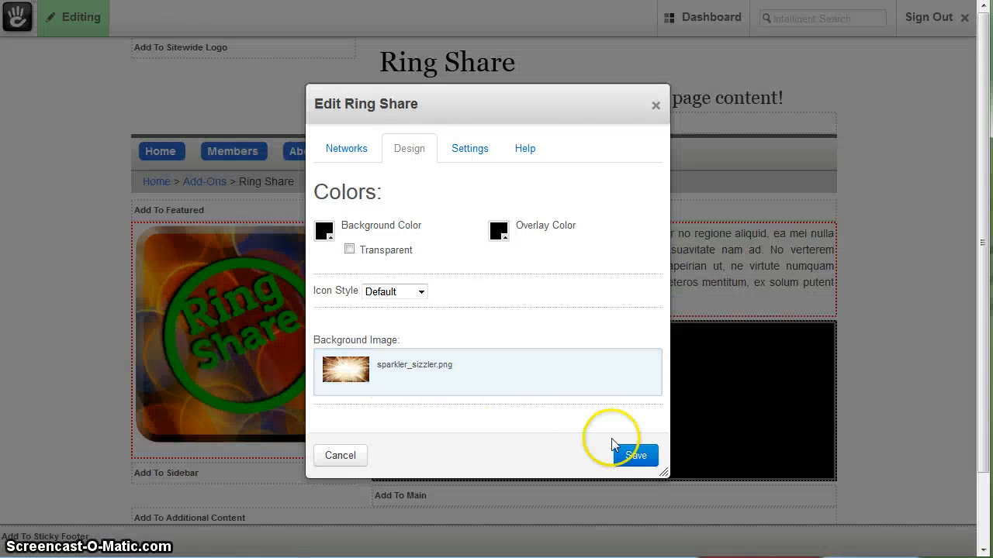
Step: Save the Ring Share block's changes and publish the page edits
left_click(635, 458)
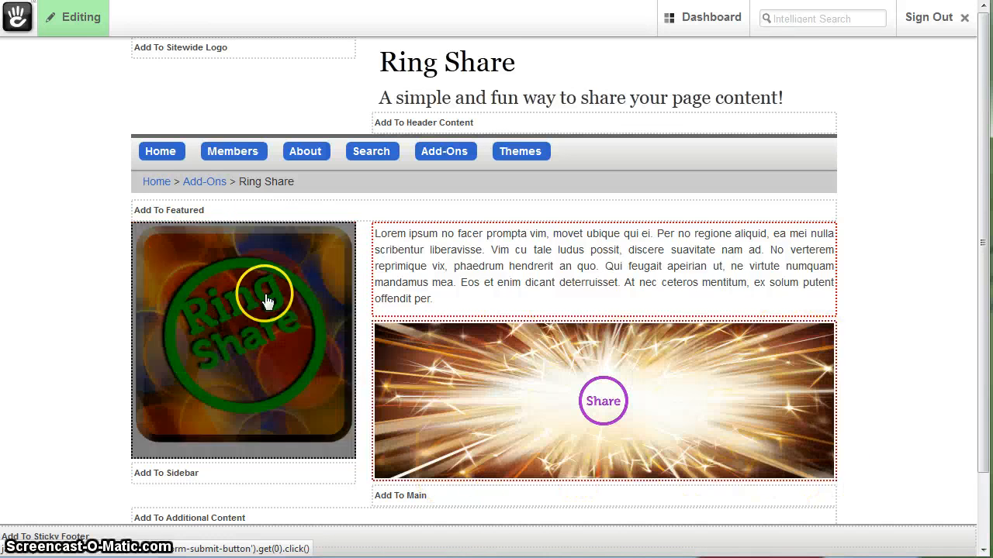
left_click(83, 20)
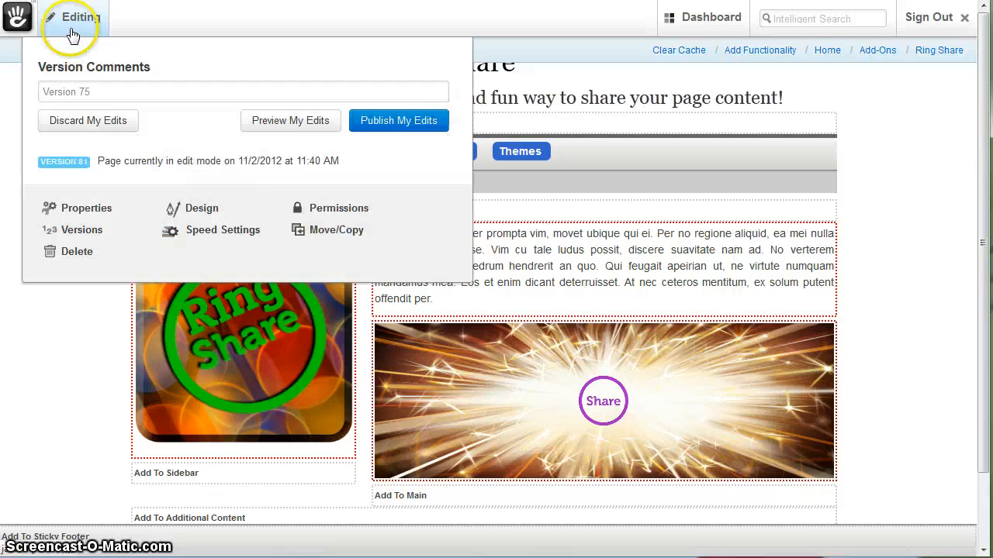
left_click(385, 125)
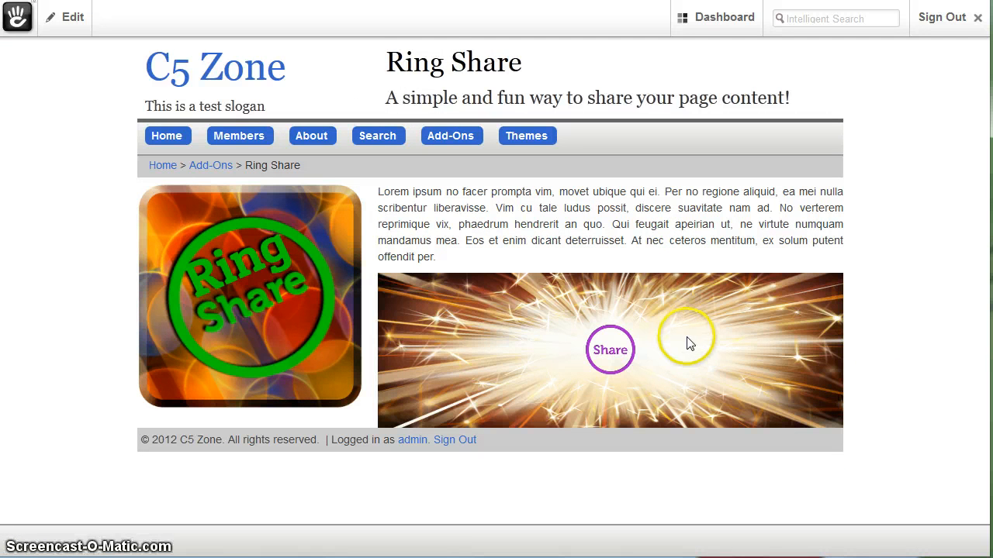
Step: Return the page to edit mode and move the Ring Share block into the Sidebar area, below the Ring Share image
left_click(54, 17)
left_click(53, 62)
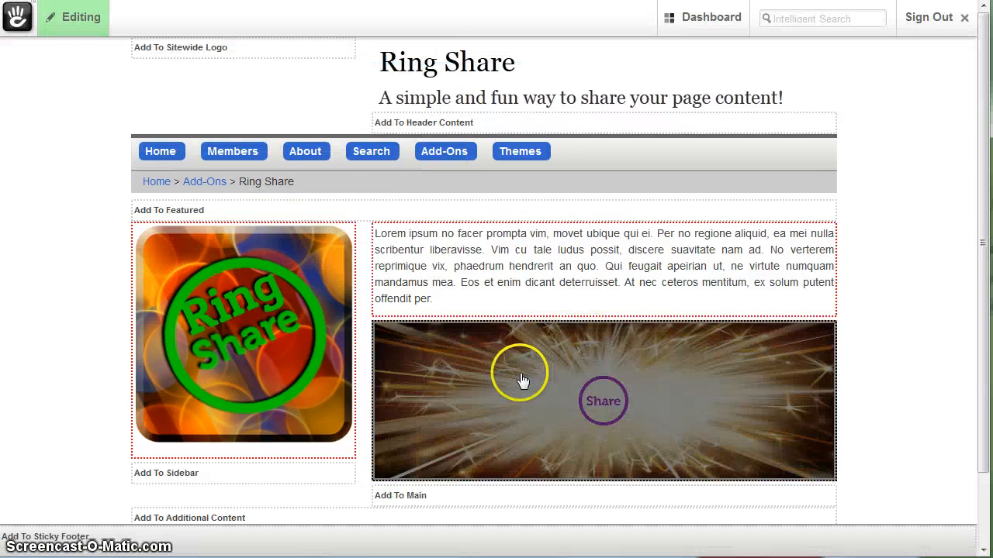
left_click(517, 385)
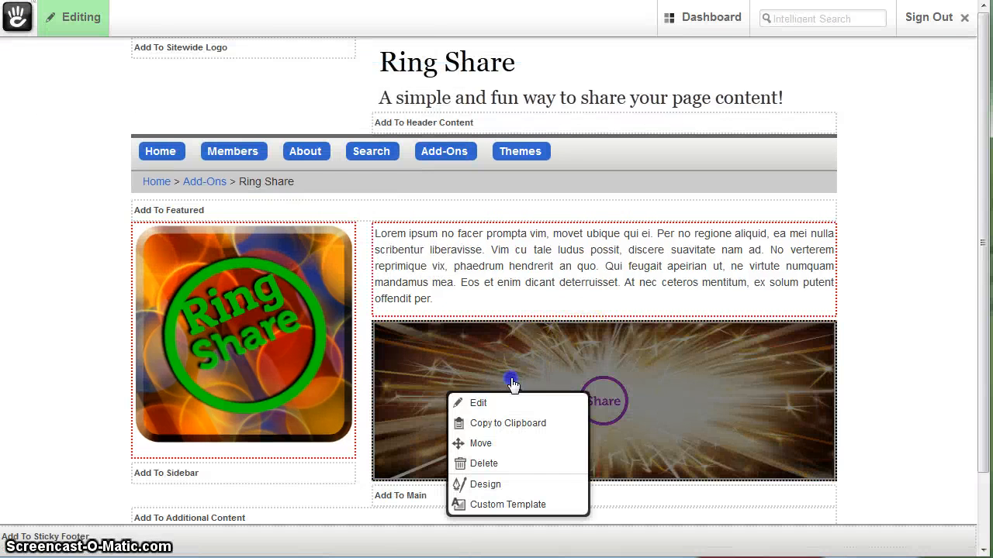
left_click(482, 448)
left_click_drag(488, 441, 216, 366)
scroll(299, 403, "down", 3)
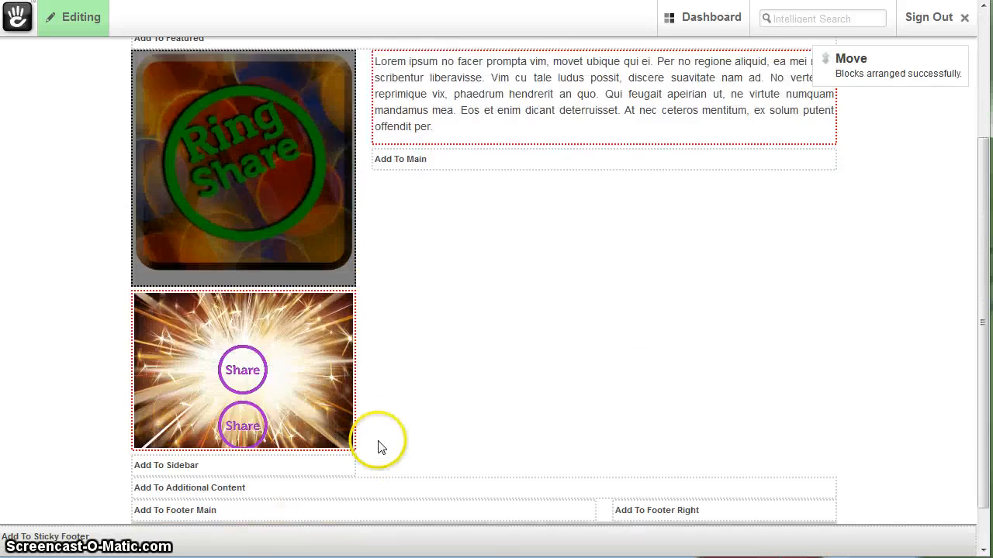
Step: Publish the page with the Ring Share block in the Sidebar area
left_click(71, 17)
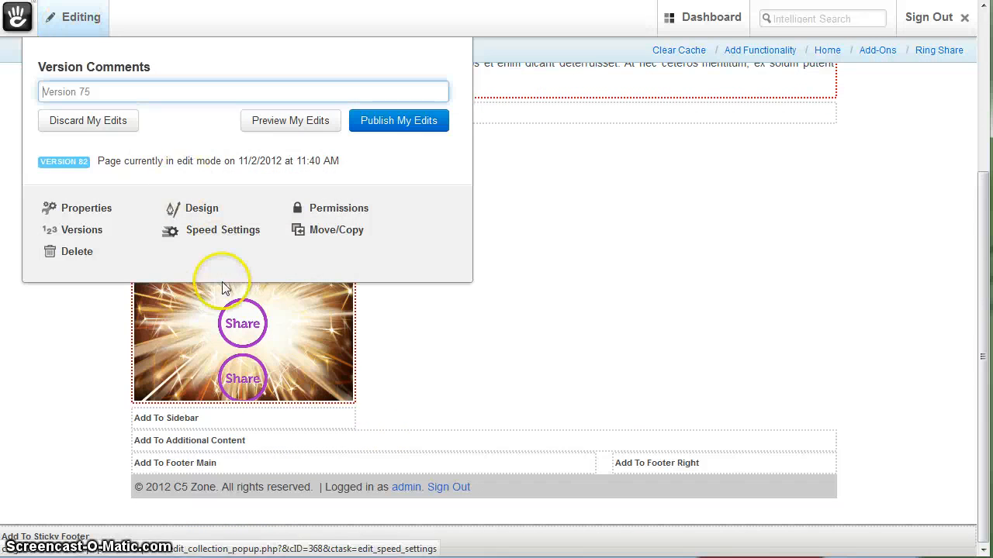
left_click(523, 353)
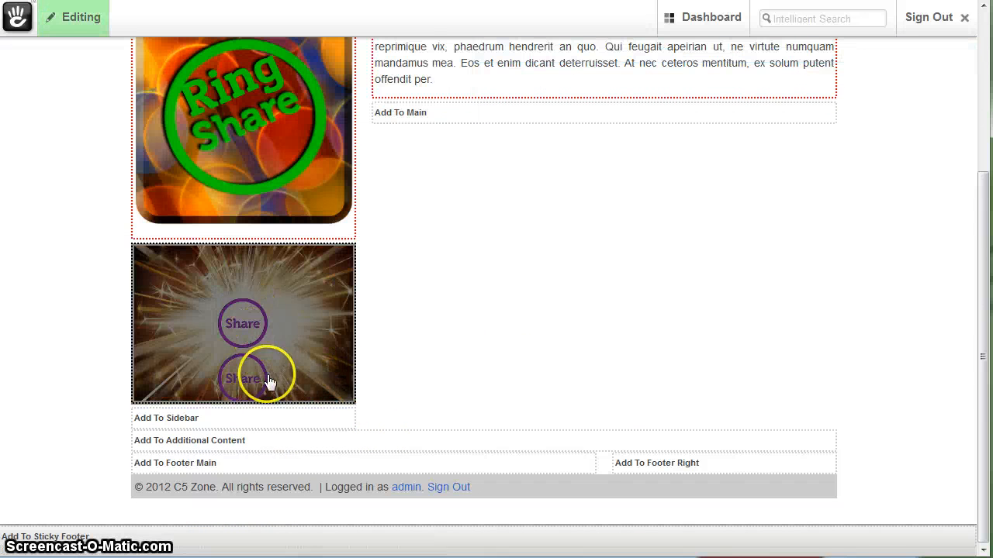
left_click(78, 24)
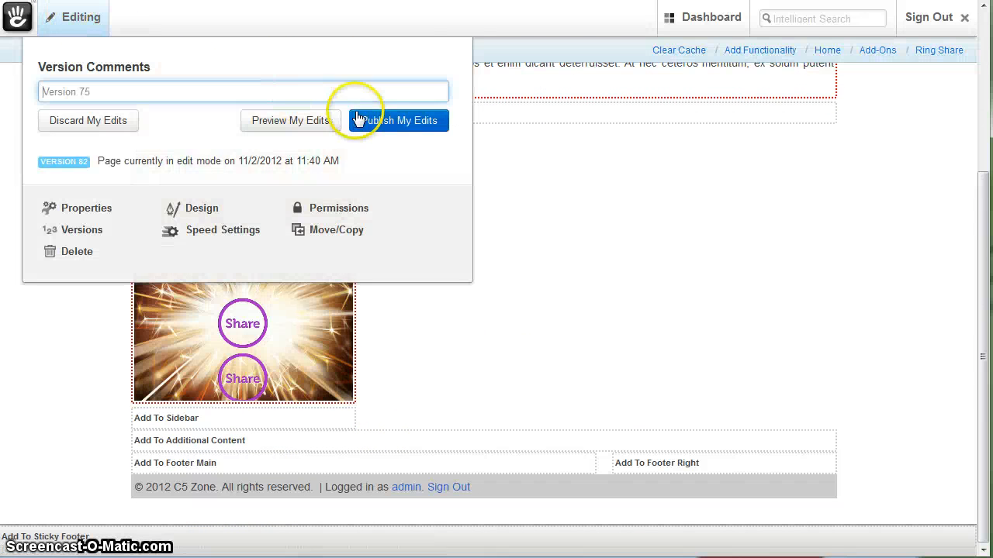
left_click(383, 122)
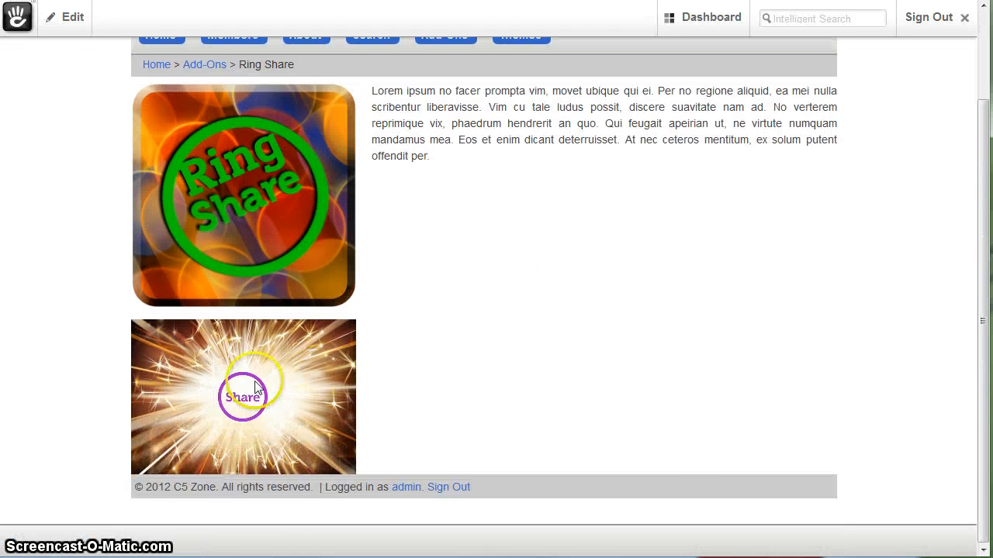
Step: Try out the Share ring in the sidebar and look over the published page
mouse_move(240, 395)
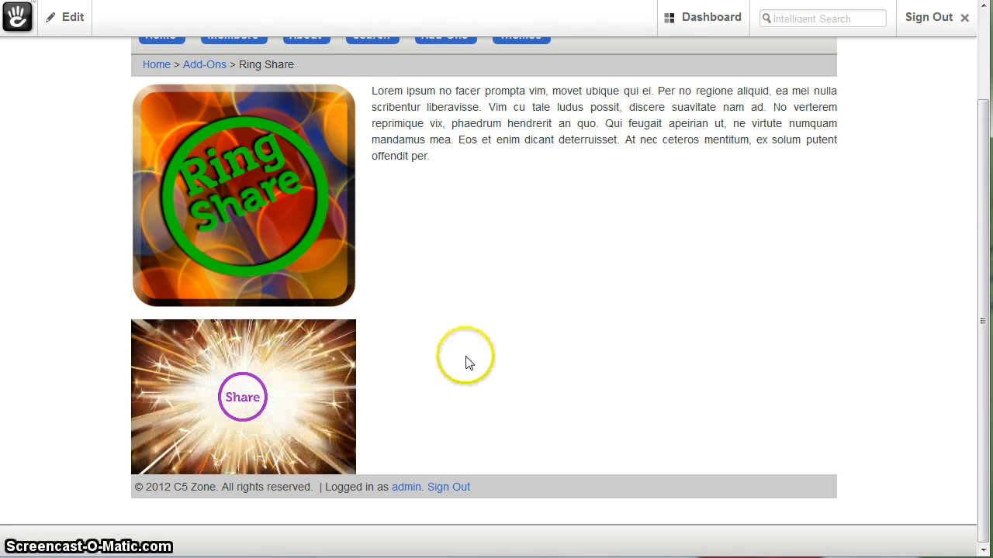
scroll(461, 362, "up", 3)
scroll(464, 371, "down", 3)
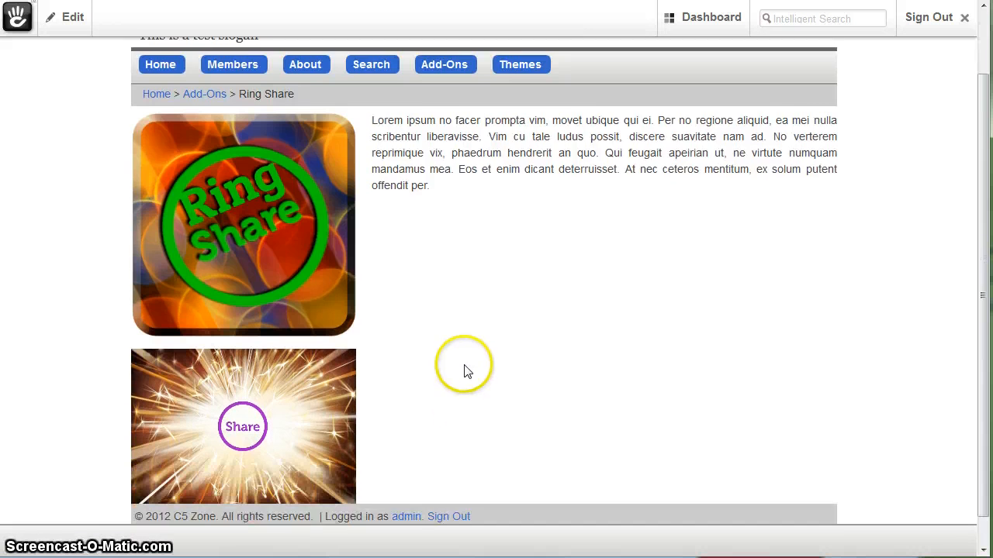